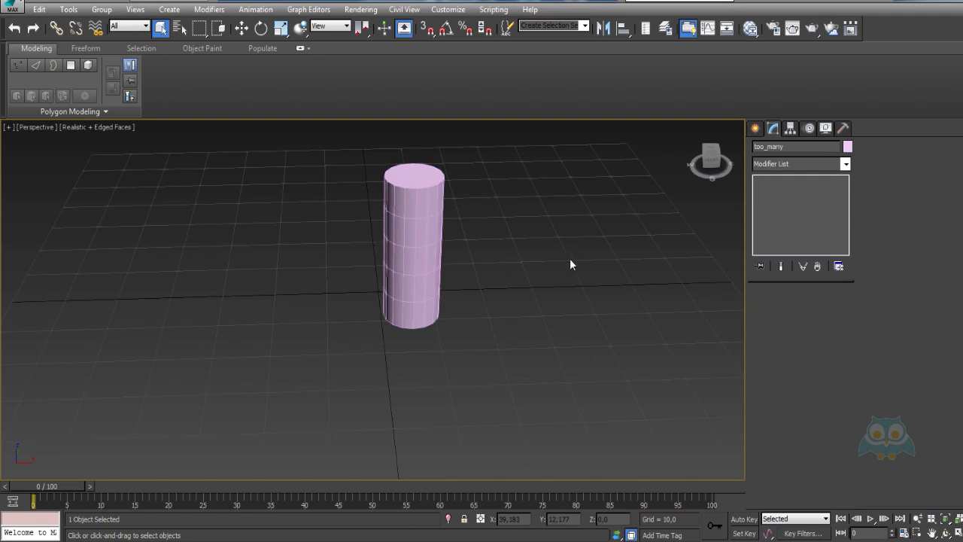
Select the too_many cylinder and bring up its number of sides for checking
click(415, 215)
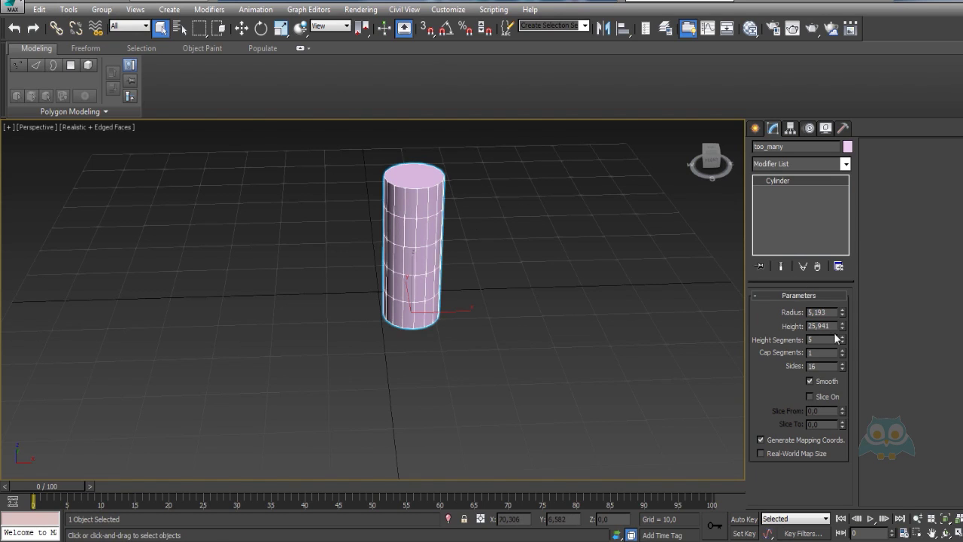
double_click(821, 366)
click(14, 7)
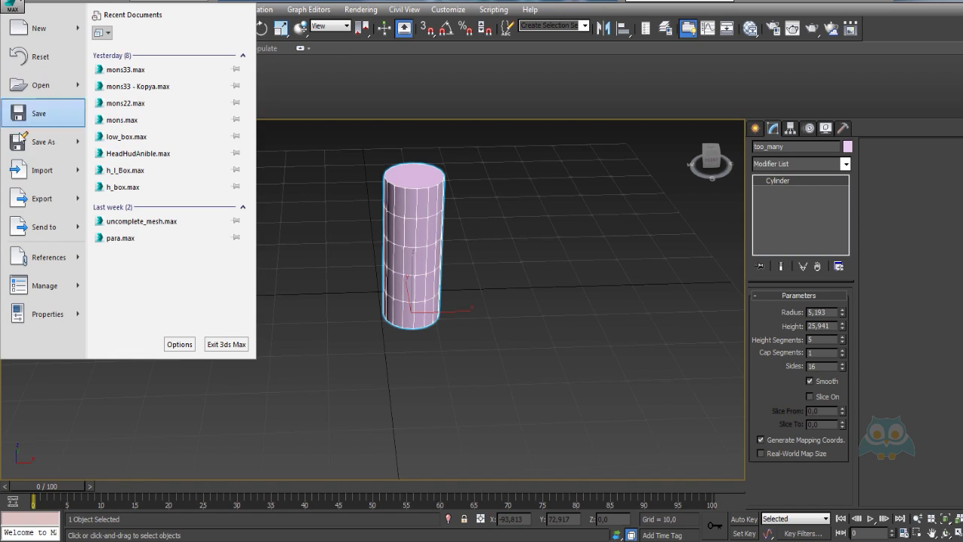
click(45, 199)
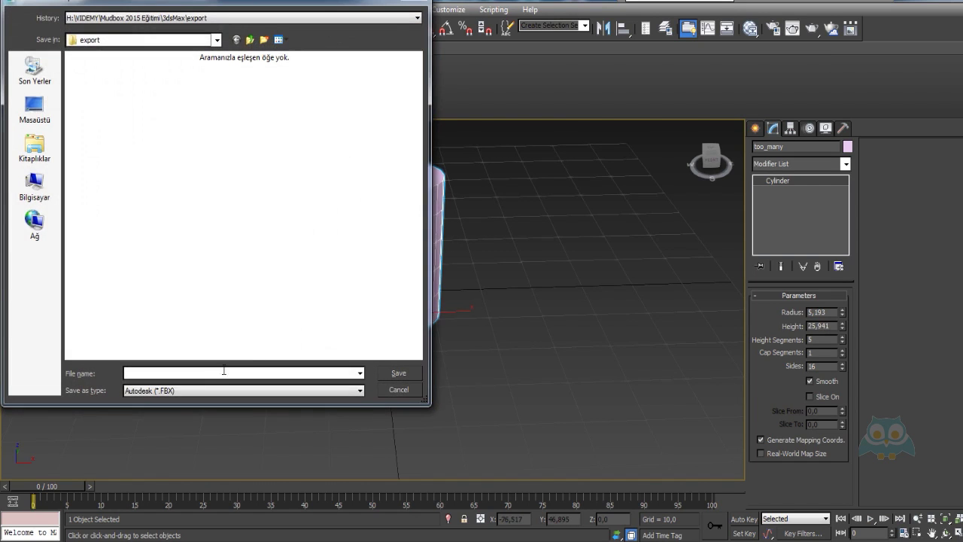
click(188, 391)
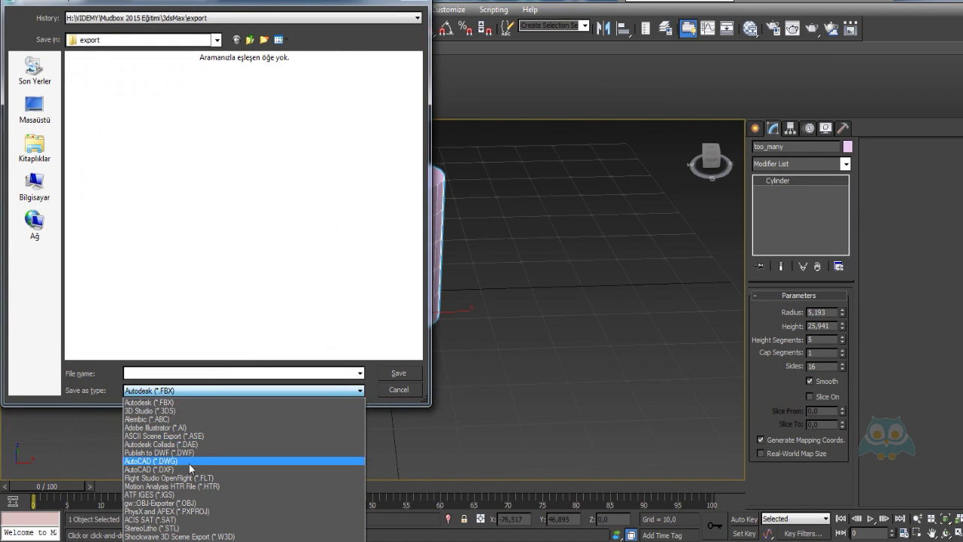
click(188, 503)
click(203, 372)
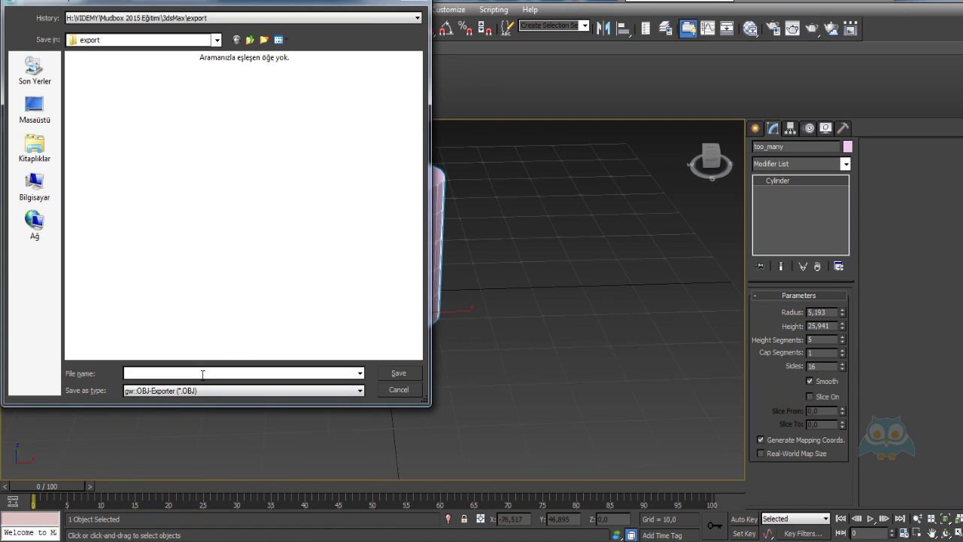
text(test)
click(398, 391)
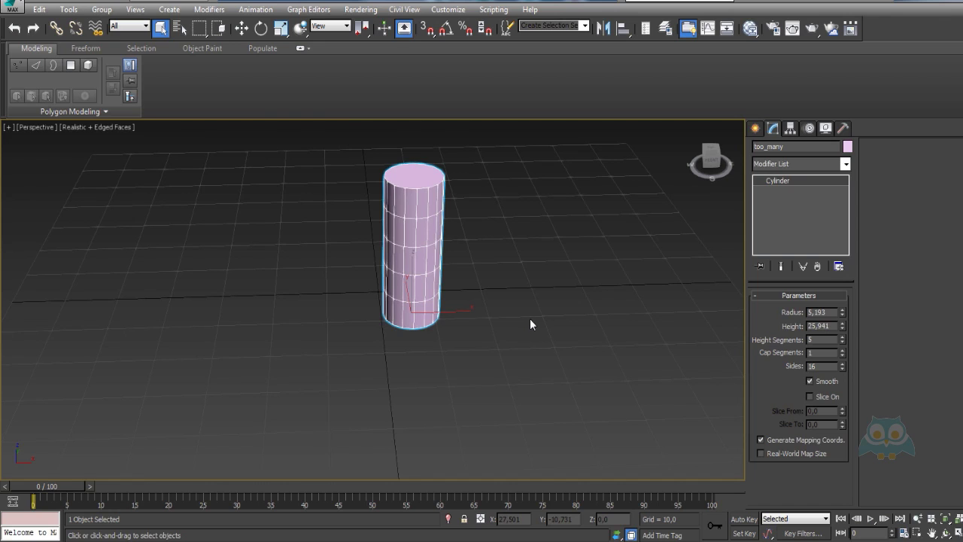
Send the cylinder to Mudbox as a new scene without saving the open one, and keep the flagged mesh in the import
click(13, 9)
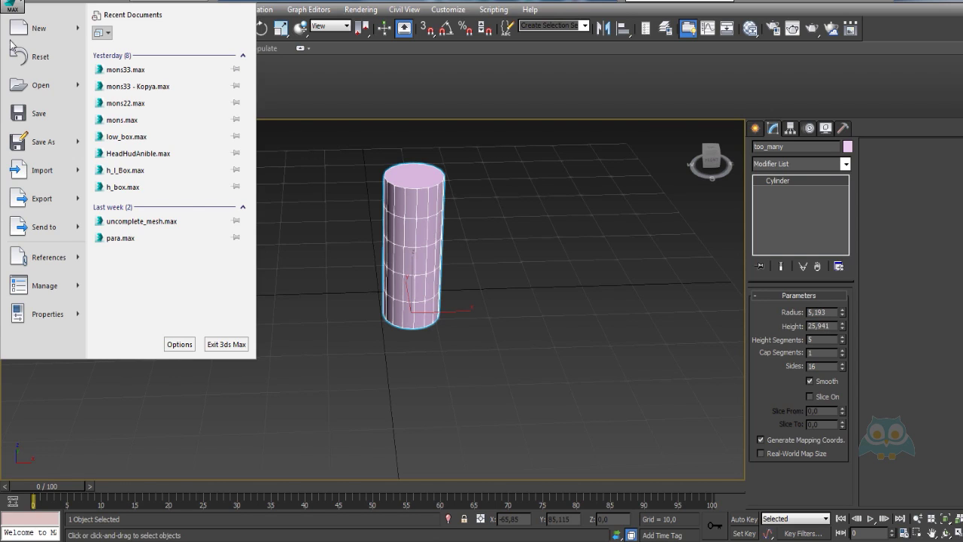
mouse_move(49, 235)
mouse_move(191, 113)
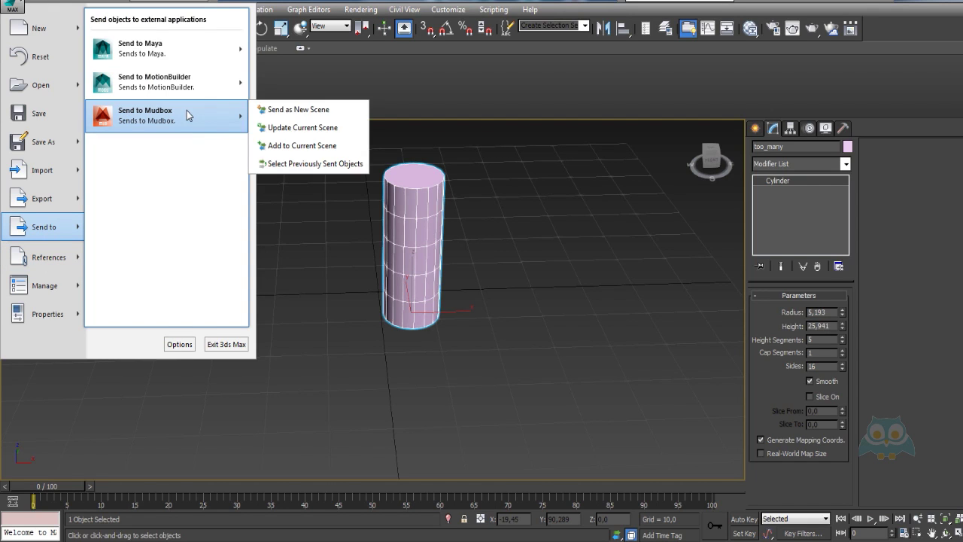
click(321, 111)
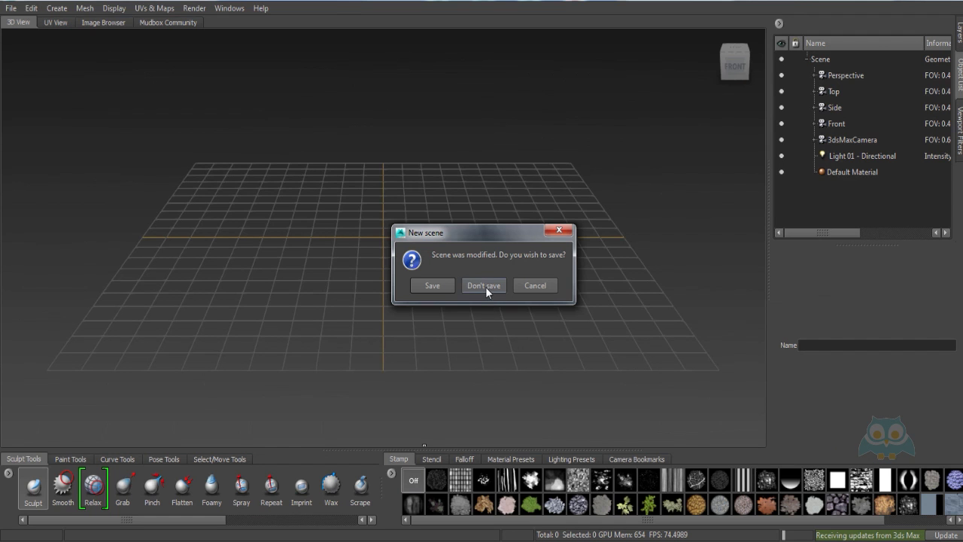
click(484, 286)
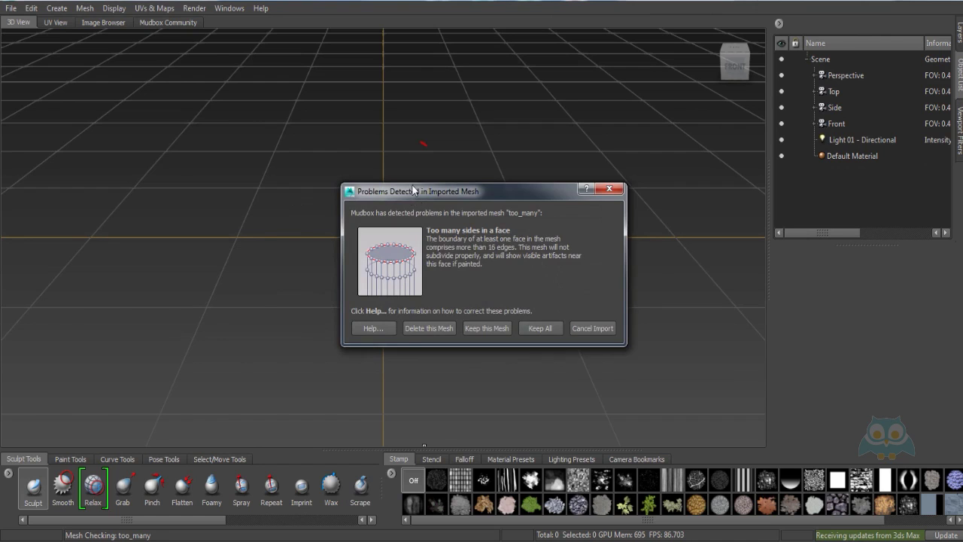
drag(413, 190, 403, 161)
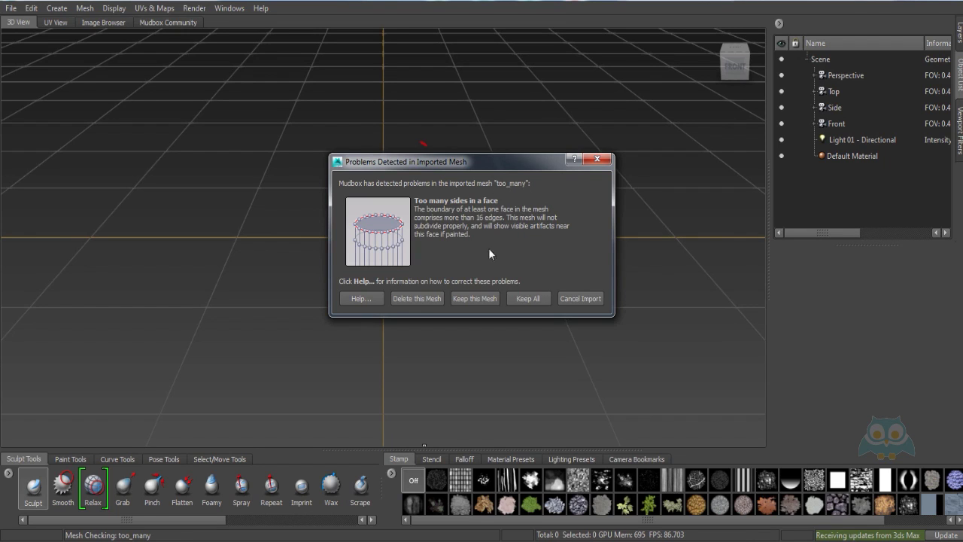
click(474, 297)
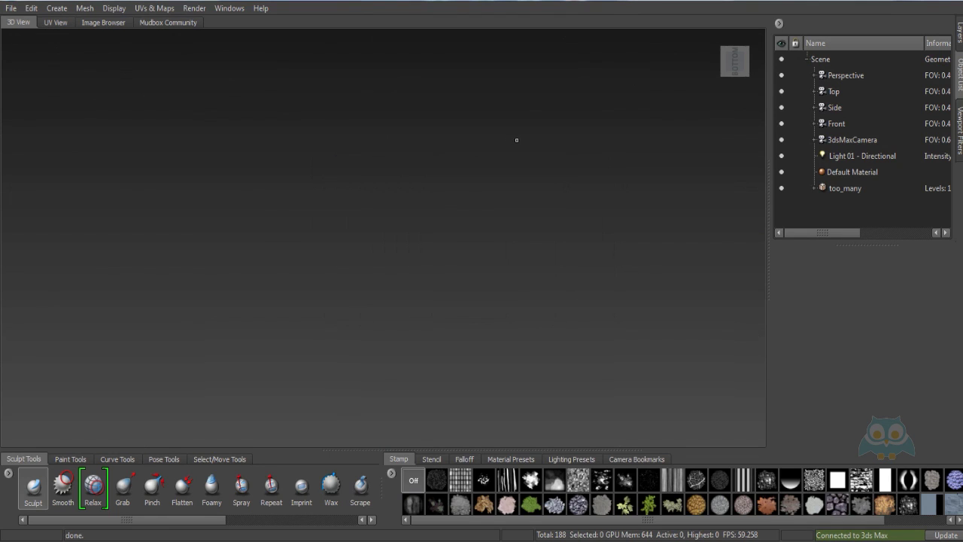
Inspect the imported cylinder's red-marked edges from several angles and delete the too_many mesh
mouse_move(517, 140)
right_down()
mouse_move(565, 140)
mouse_move(519, 135)
right_up()
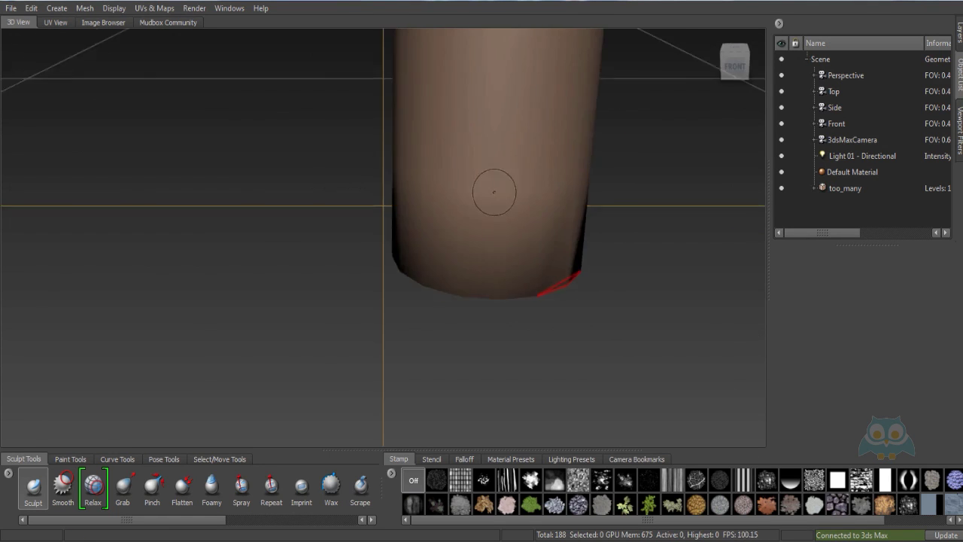
alt+drag(483, 168, 321, 253)
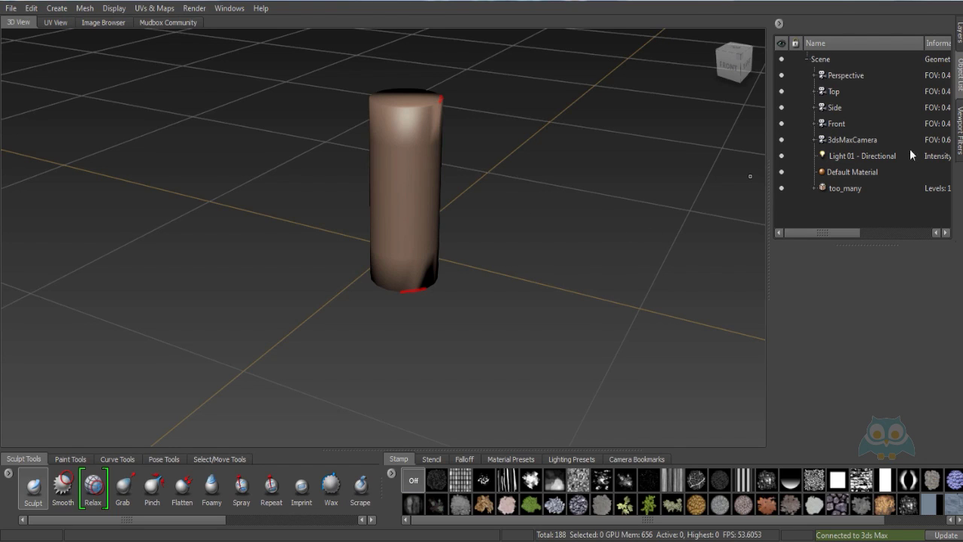
click(840, 188)
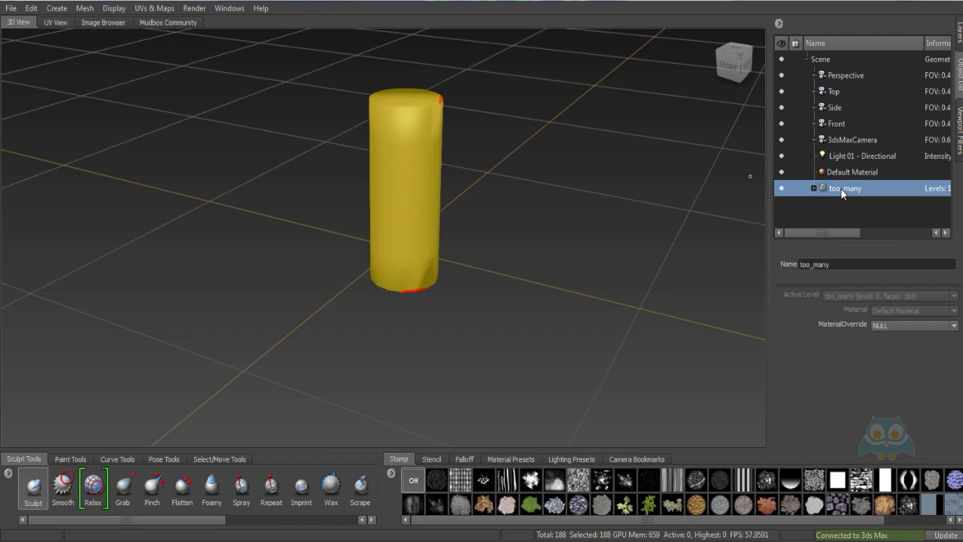
key(Delete)
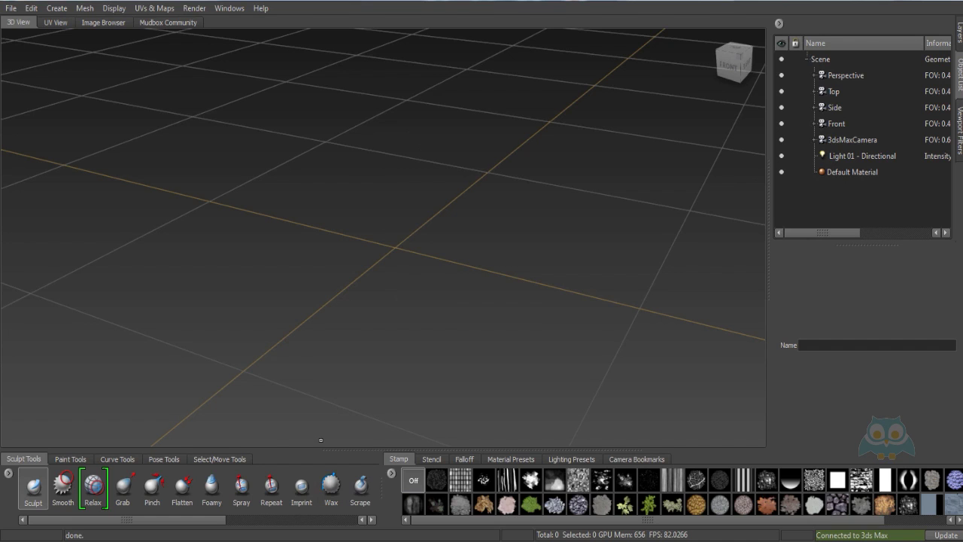
Switch back to 3ds Max and set the cylinder's number of sides to 14
key(alt+Tab)
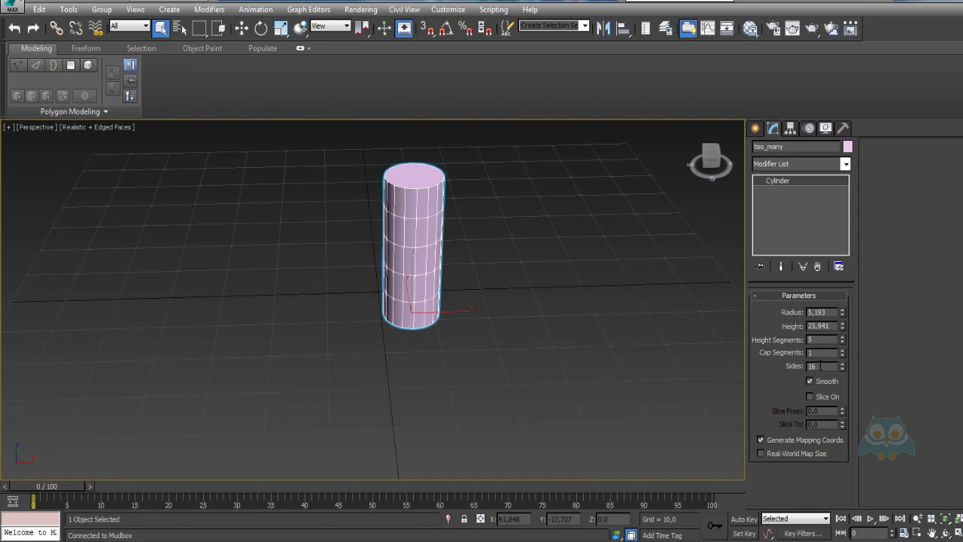
double_click(819, 366)
text(14)
key(Return)
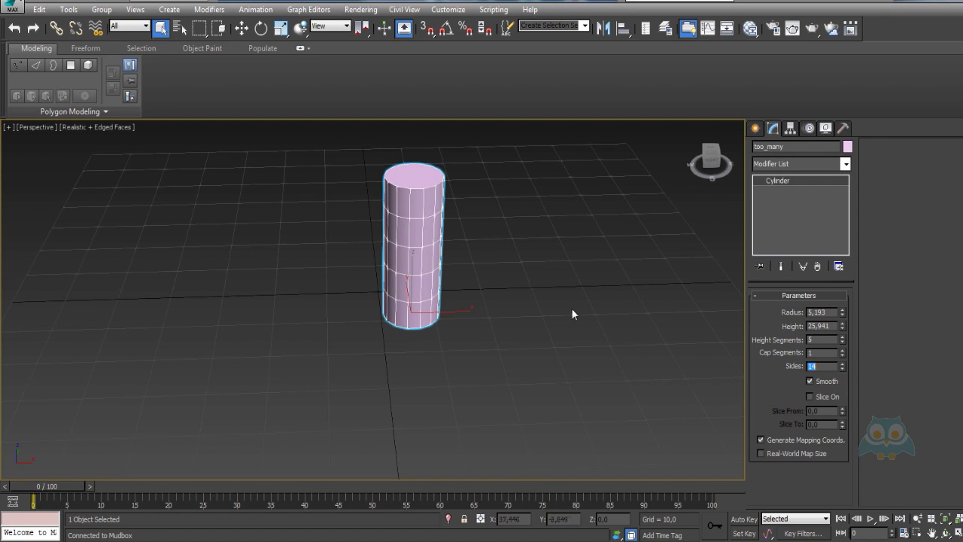
Send the 14-sided cylinder to Mudbox as a new scene, discarding the open scene and keeping the mesh with the UV problem
click(12, 6)
mouse_move(69, 228)
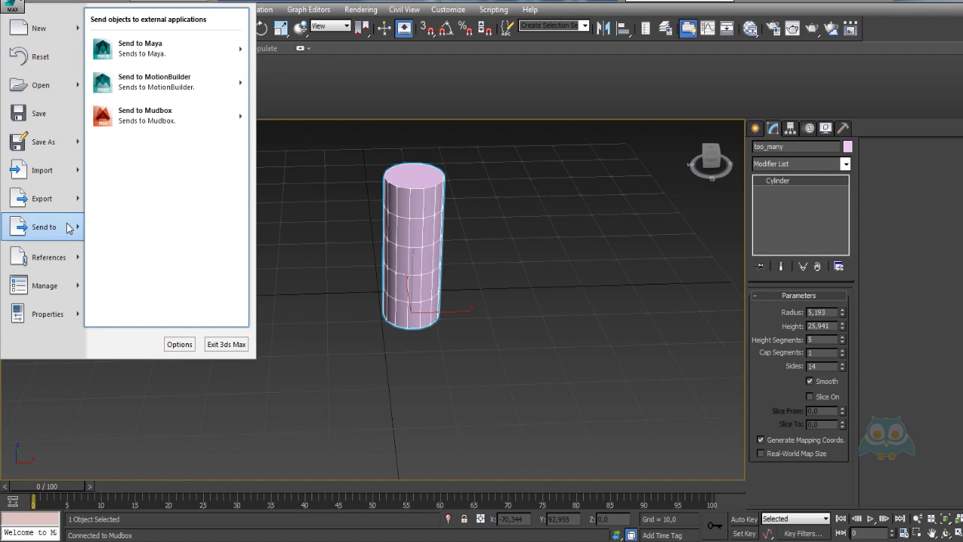
mouse_move(176, 122)
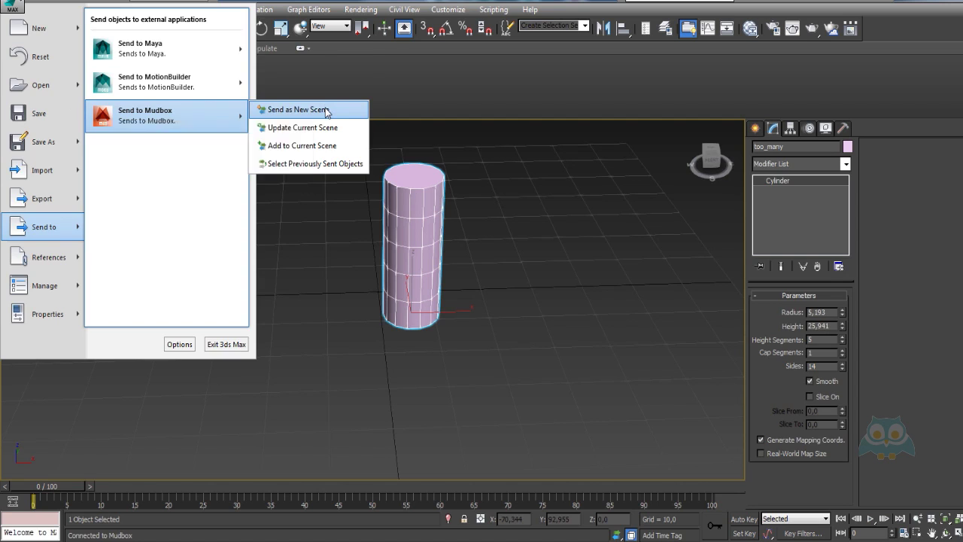
click(358, 408)
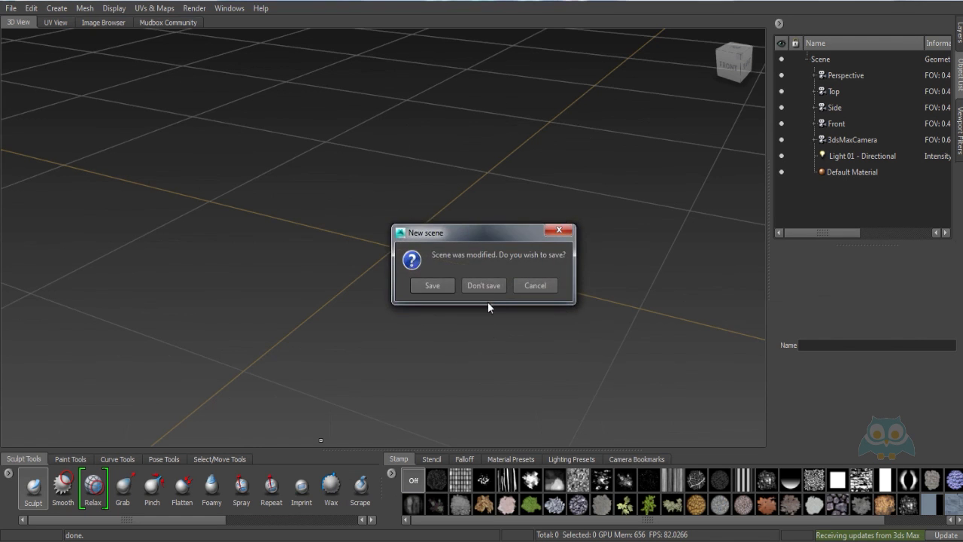
click(485, 285)
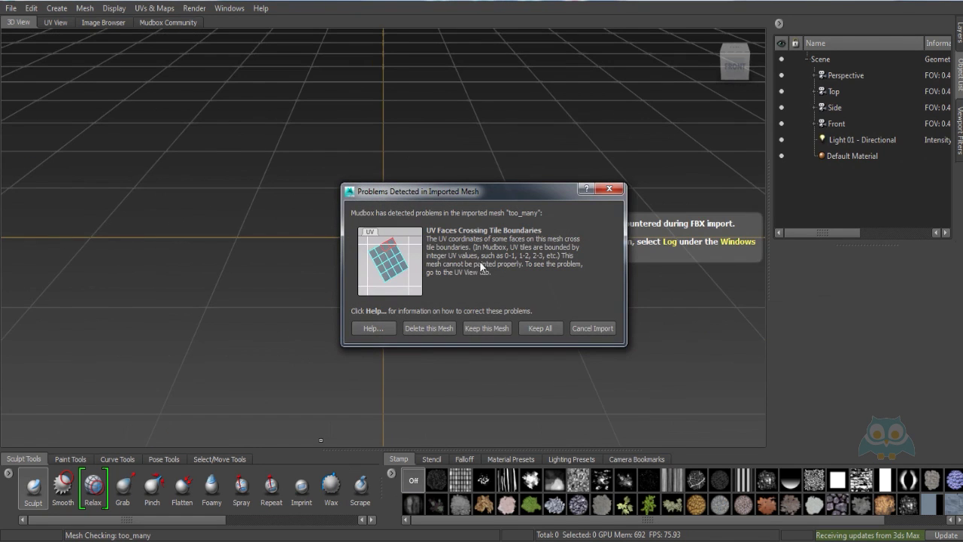
drag(501, 191, 440, 151)
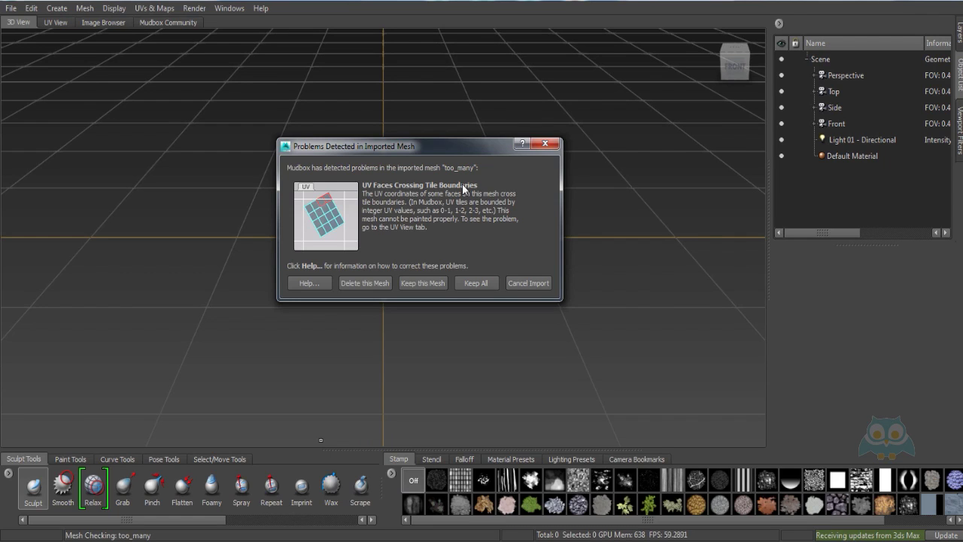
click(419, 283)
Examine the imported cylinder and its UV layout against the tile boundaries, and return to the 3D view
mouse_move(501, 139)
right_down()
mouse_move(544, 139)
mouse_move(491, 148)
right_up()
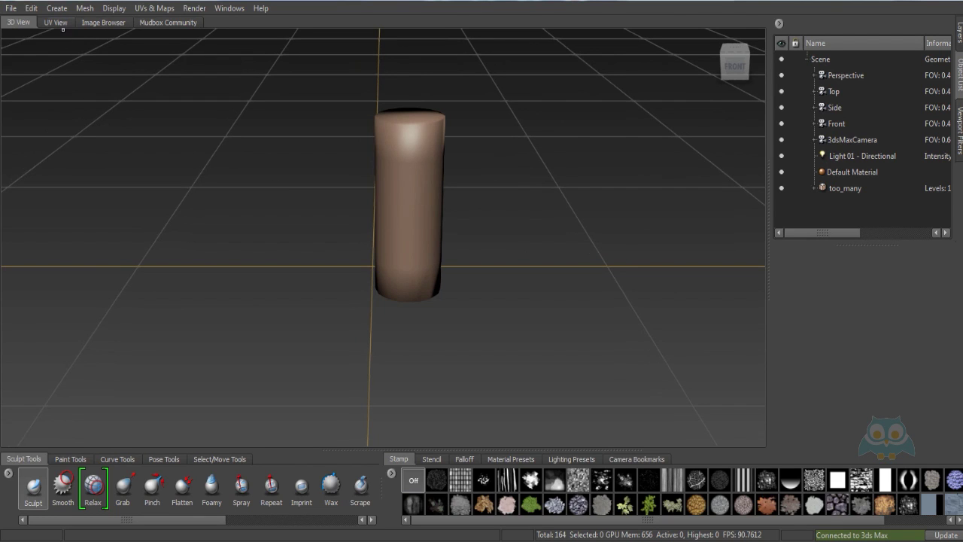
click(56, 22)
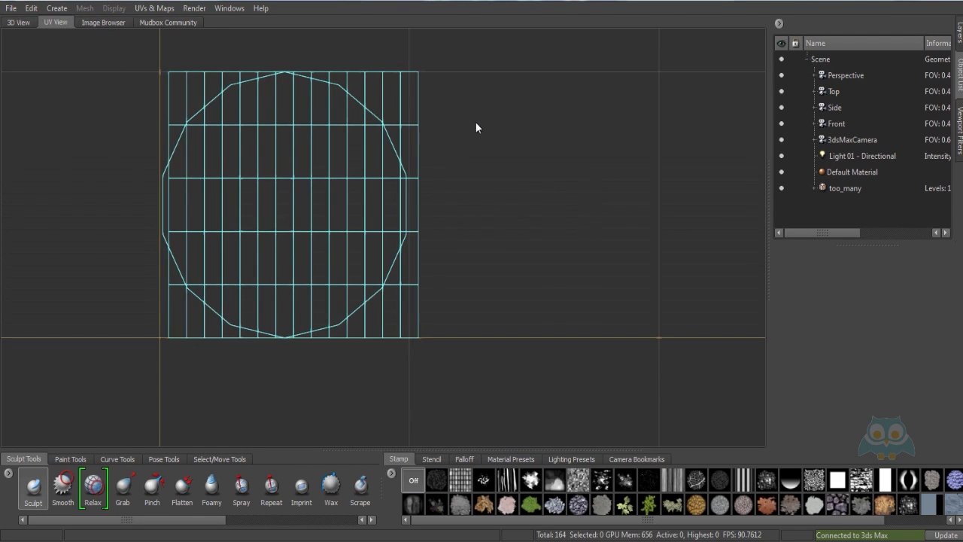
scroll(479, 128, up, 1)
scroll(430, 135, down, 2)
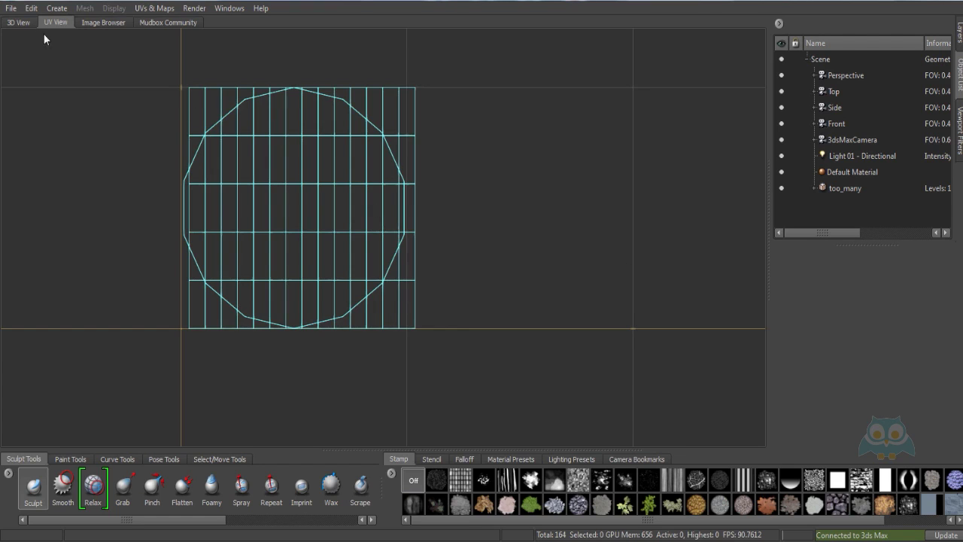
click(18, 22)
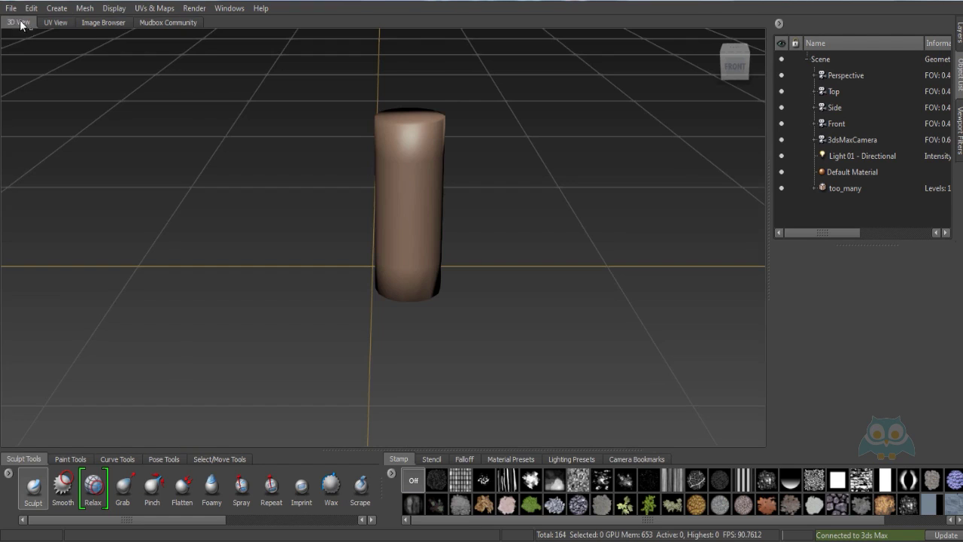
Delete the too_many mesh from the Mudbox scene and switch back to 3ds Max
click(843, 190)
key(Delete)
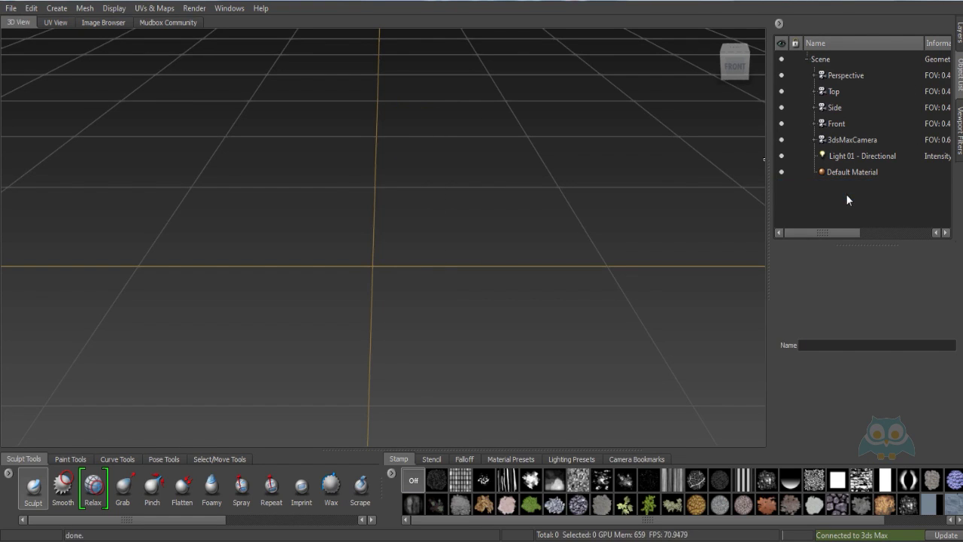
key(alt+Tab)
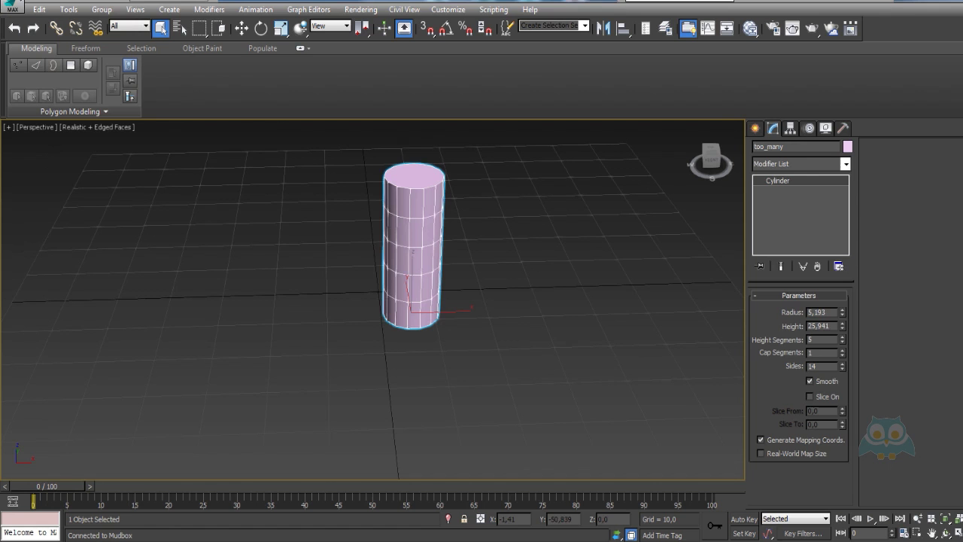
Apply an Unwrap UVW modifier to the cylinder and activate polygon selection
click(511, 331)
click(429, 217)
scroll(420, 216, up, 5)
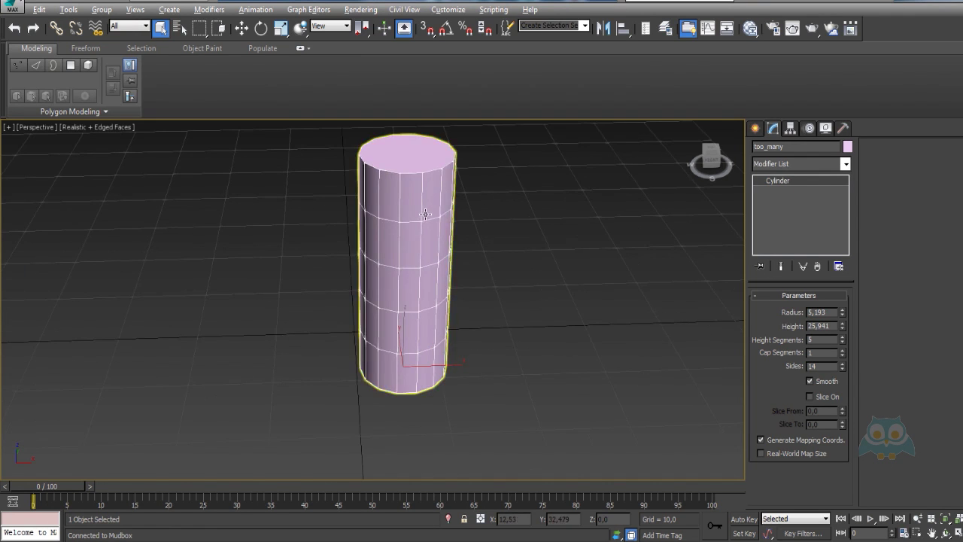
scroll(421, 216, up, 2)
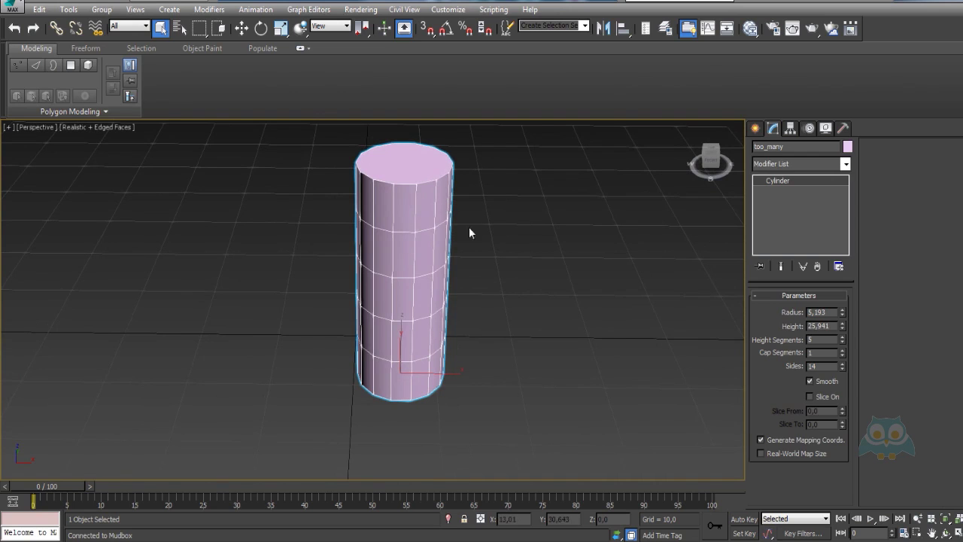
click(803, 162)
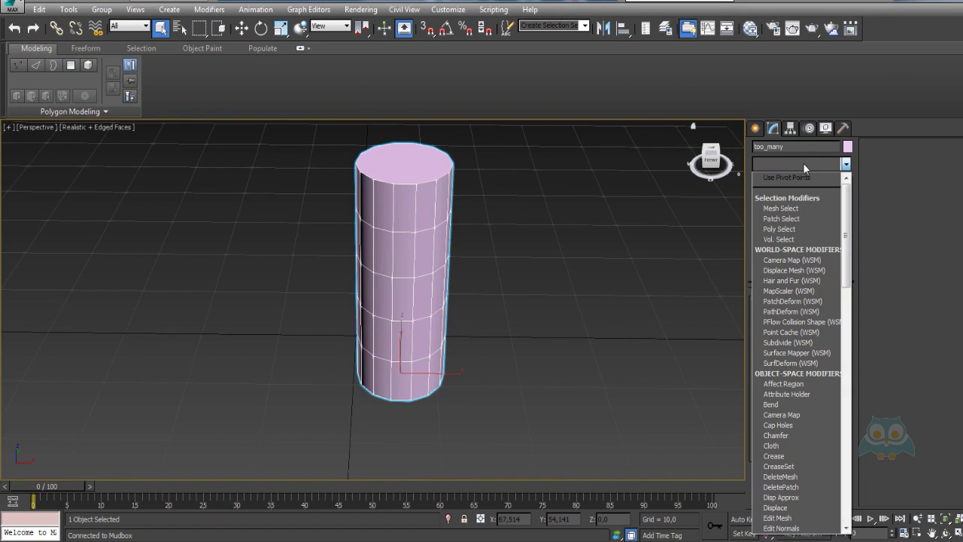
key(u)
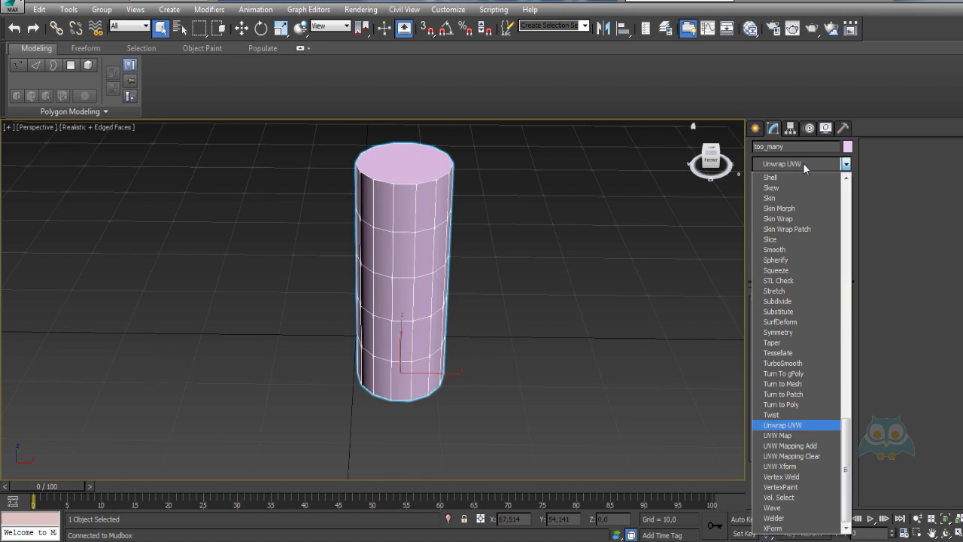
click(789, 427)
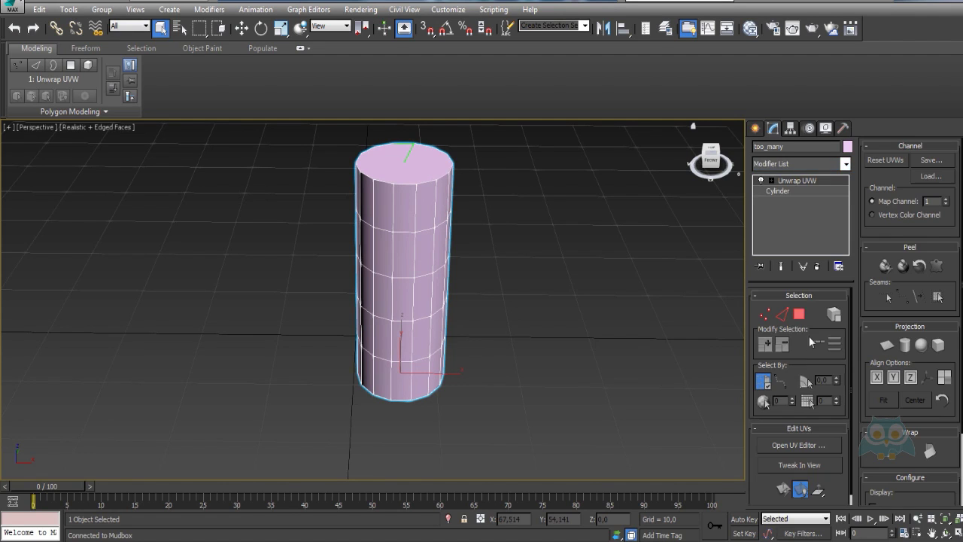
click(799, 314)
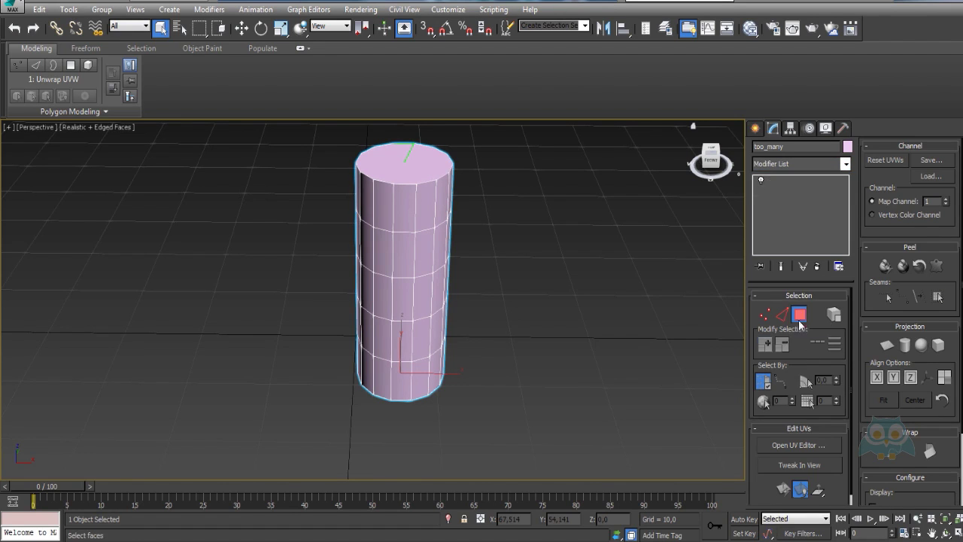
Select all faces of the cylinder and open its UV layout in the UV editor
click(403, 252)
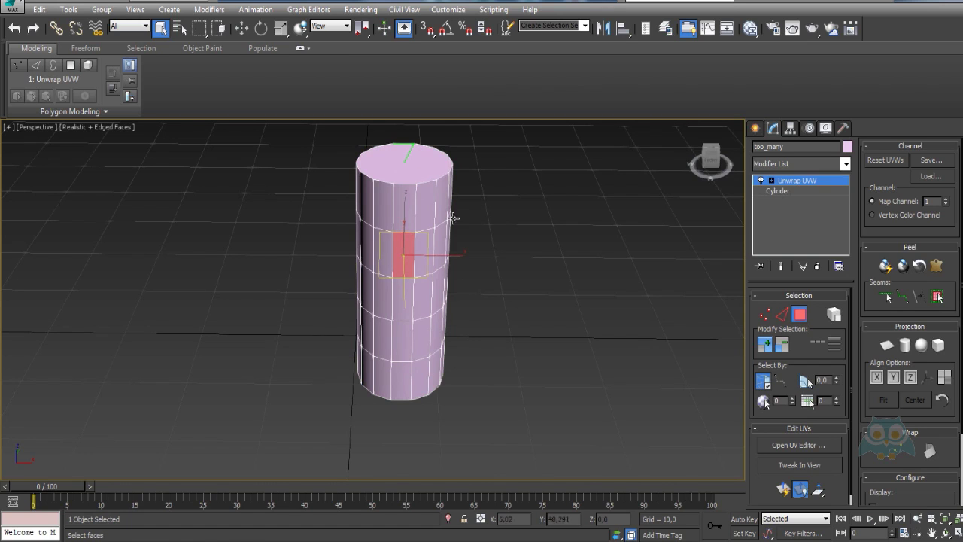
key(ctrl+a)
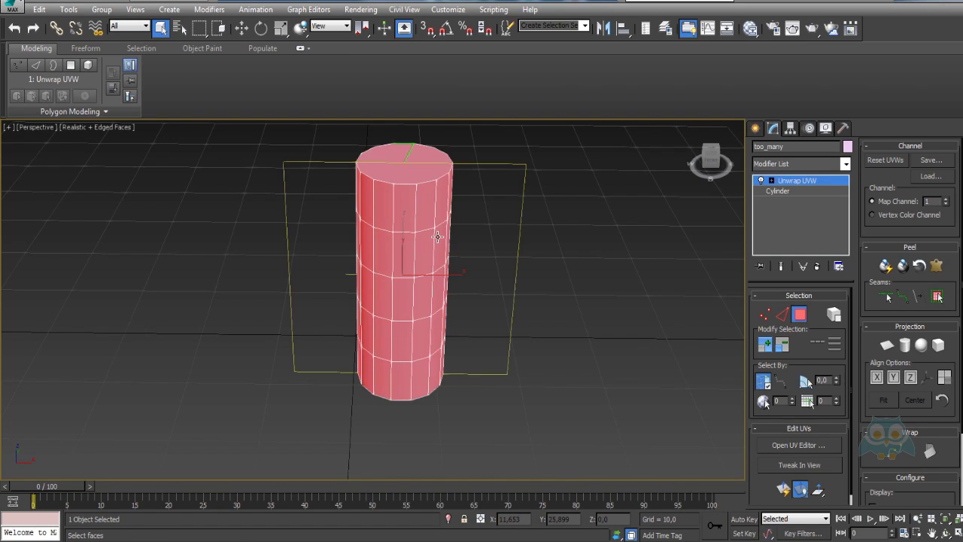
click(797, 445)
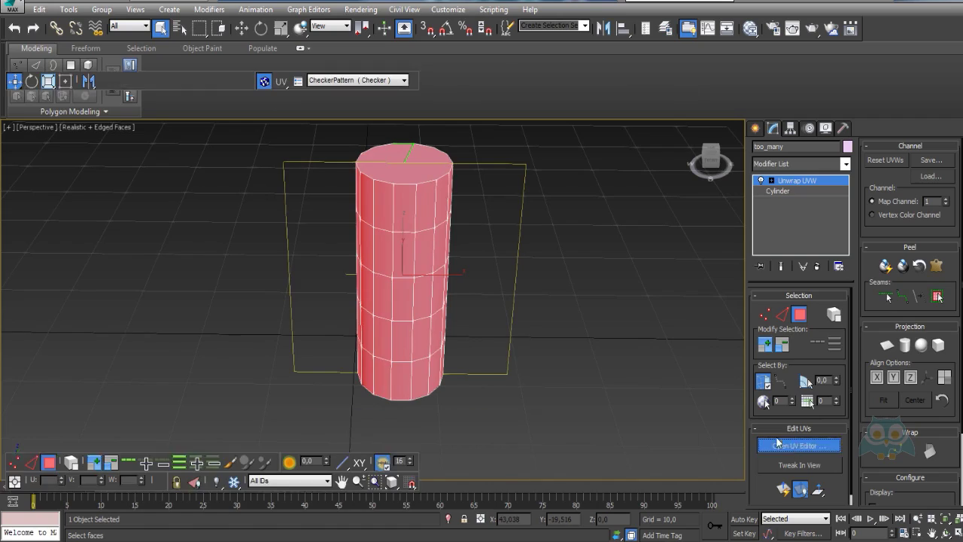
drag(218, 47, 361, 53)
scroll(309, 201, down, 3)
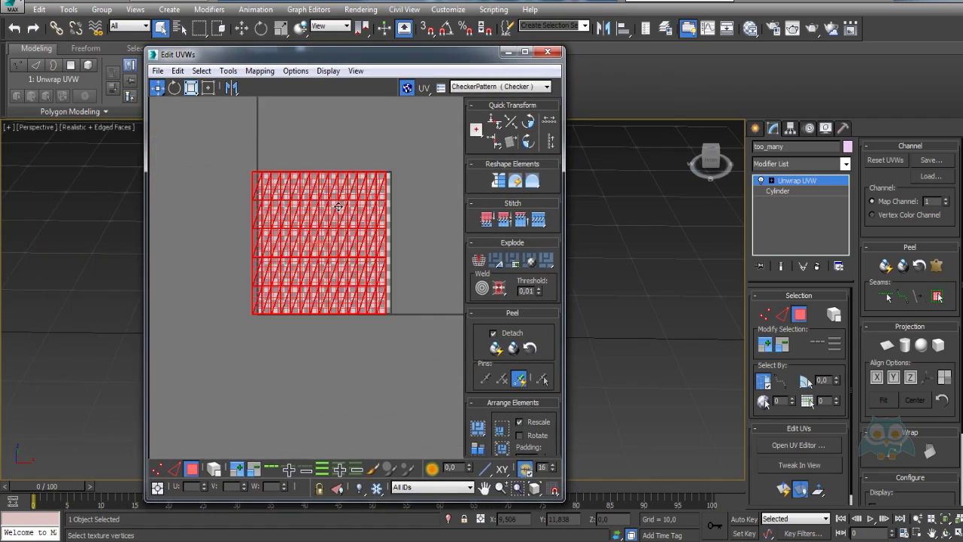
scroll(308, 201, up, 2)
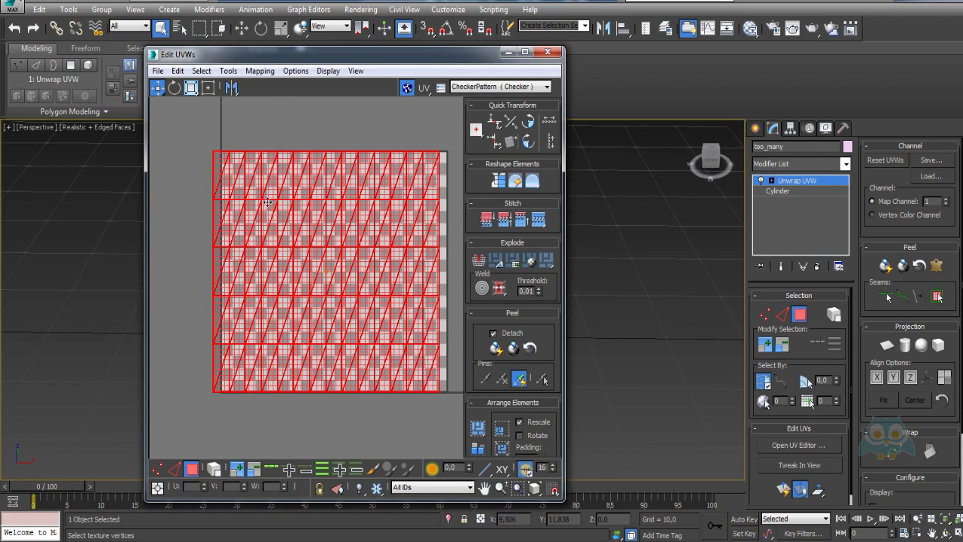
Apply Flatten Mapping with the default settings to all the cylinder's faces and close the UV editor
click(260, 72)
click(236, 88)
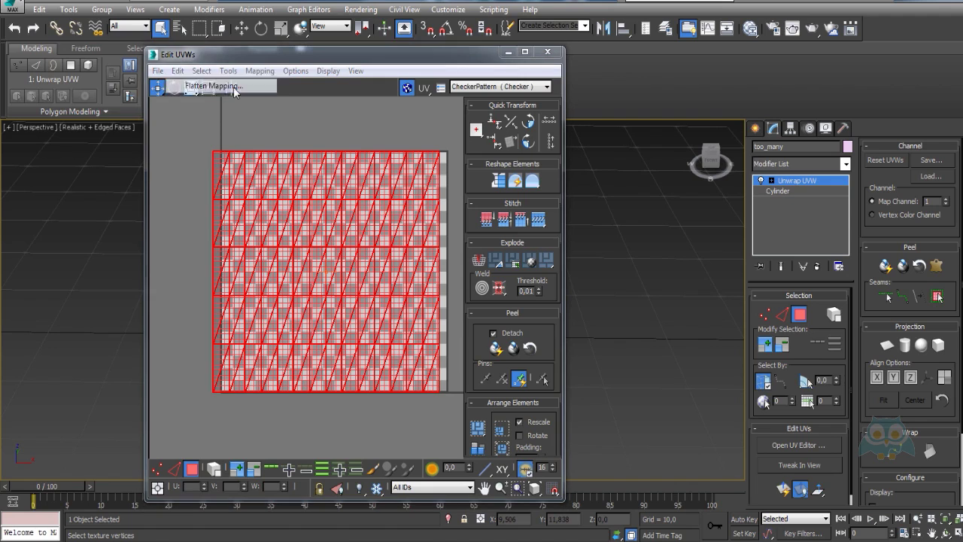
click(168, 77)
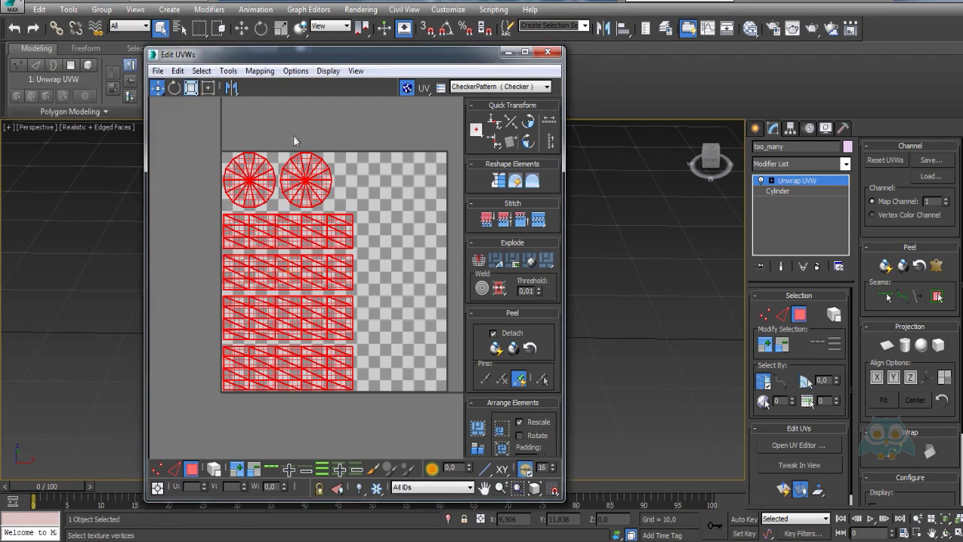
click(326, 317)
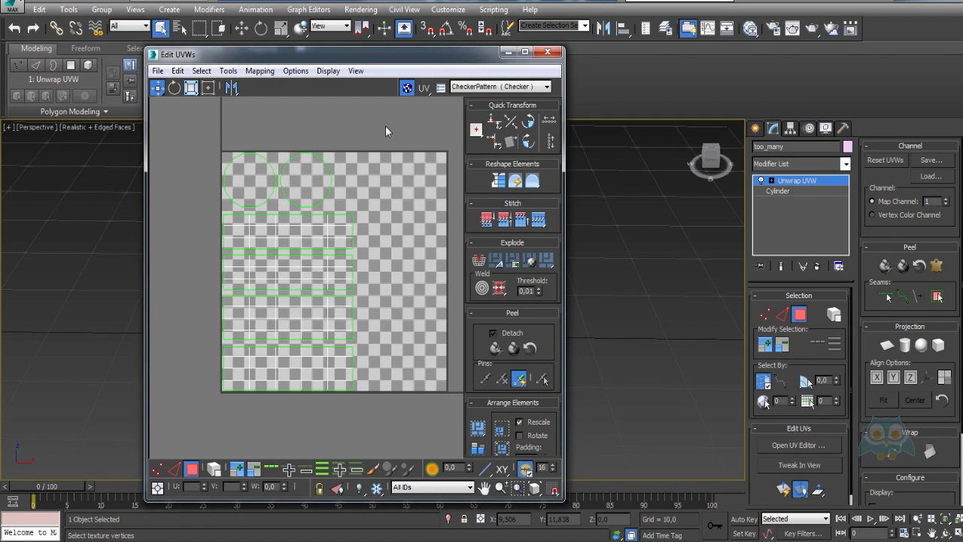
key(ctrl+a)
click(258, 393)
click(547, 52)
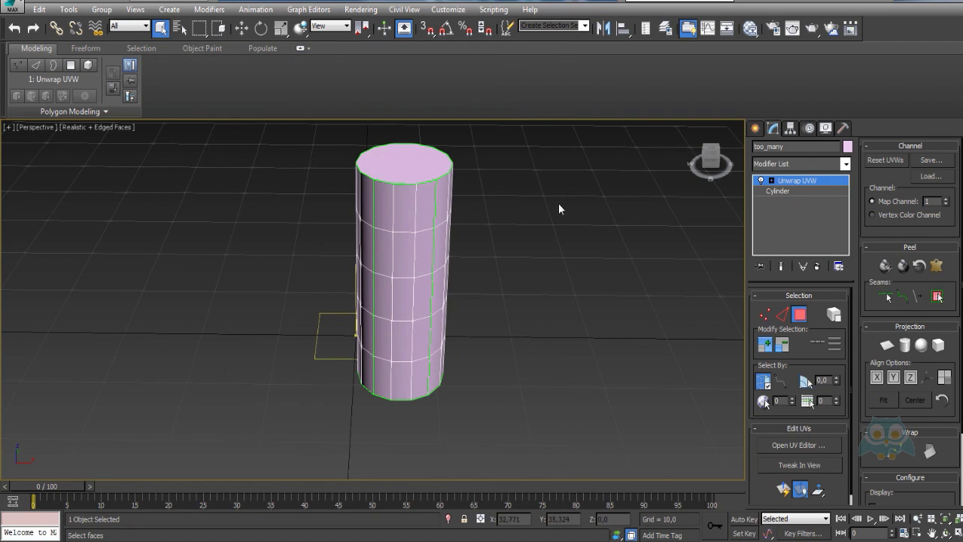
Send the unwrapped cylinder to Mudbox as a new scene without saving the open Mudbox scene
click(755, 127)
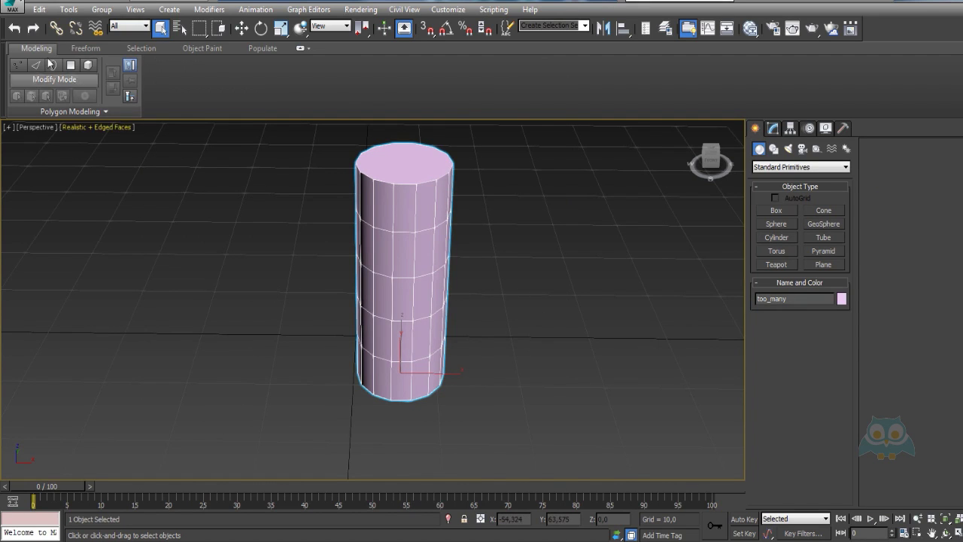
click(14, 8)
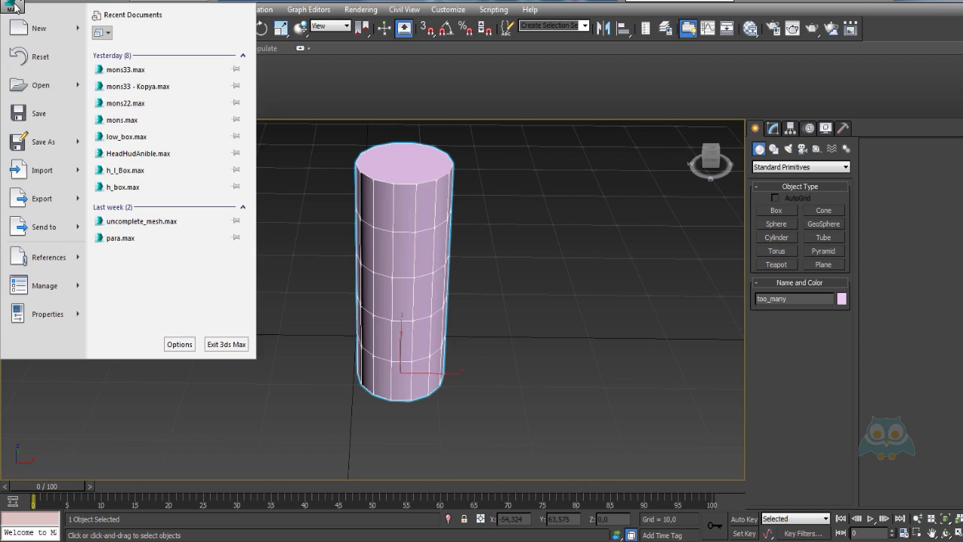
mouse_move(40, 233)
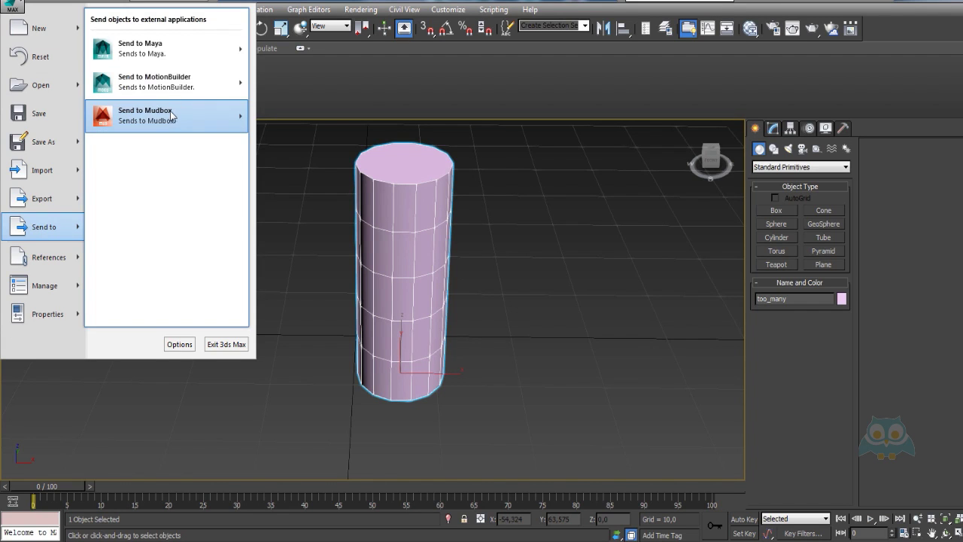
mouse_move(170, 112)
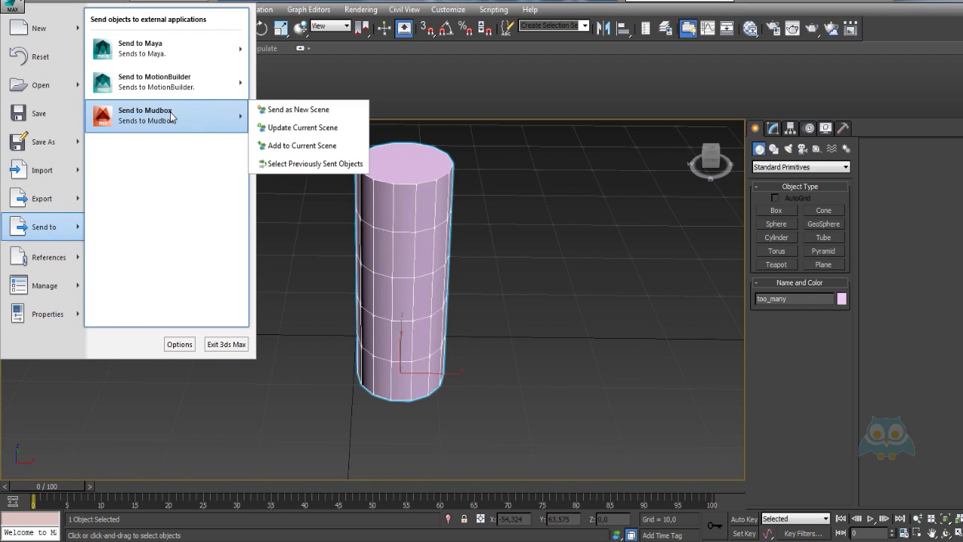
click(322, 111)
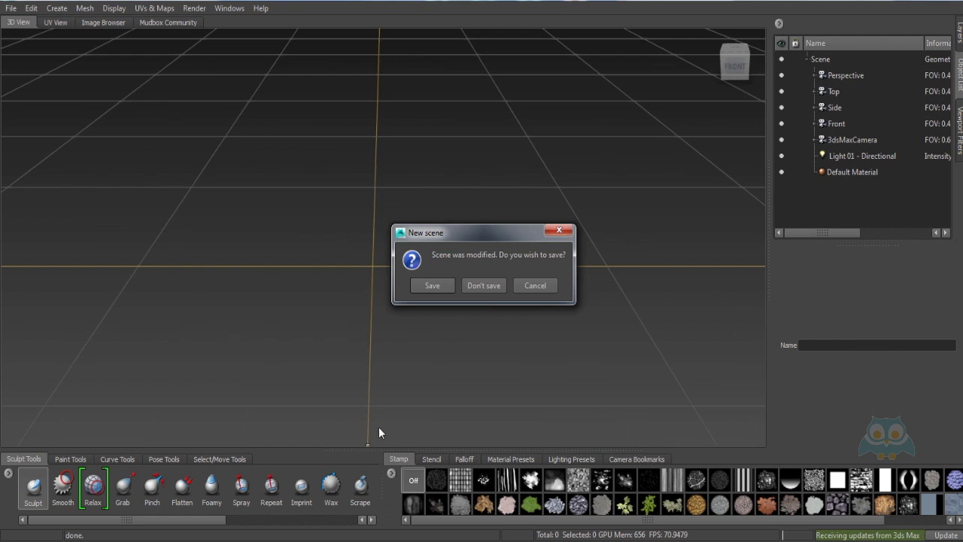
click(485, 287)
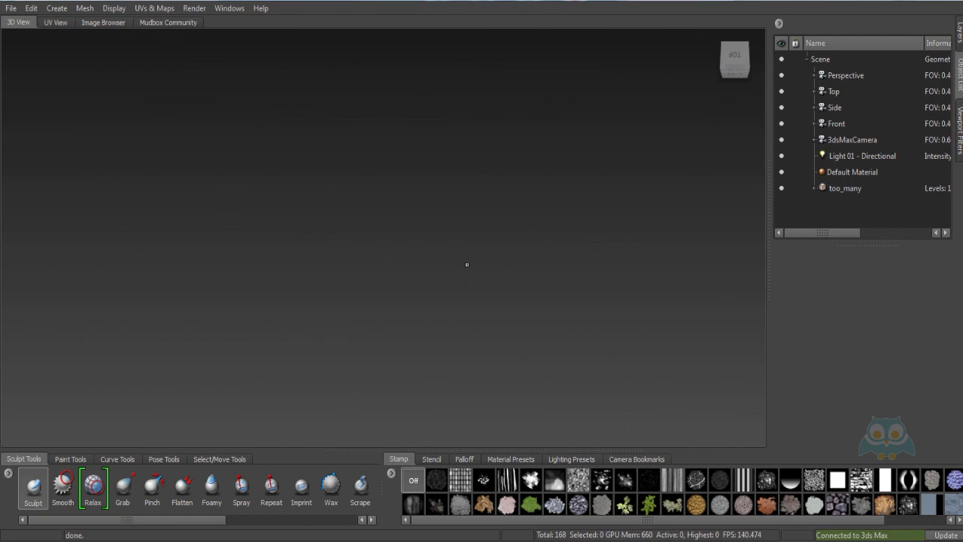
Validate the imported cylinder mesh and delete the too_many object from the Mudbox scene
right_drag(503, 185, 541, 149)
right_drag(456, 146, 497, 151)
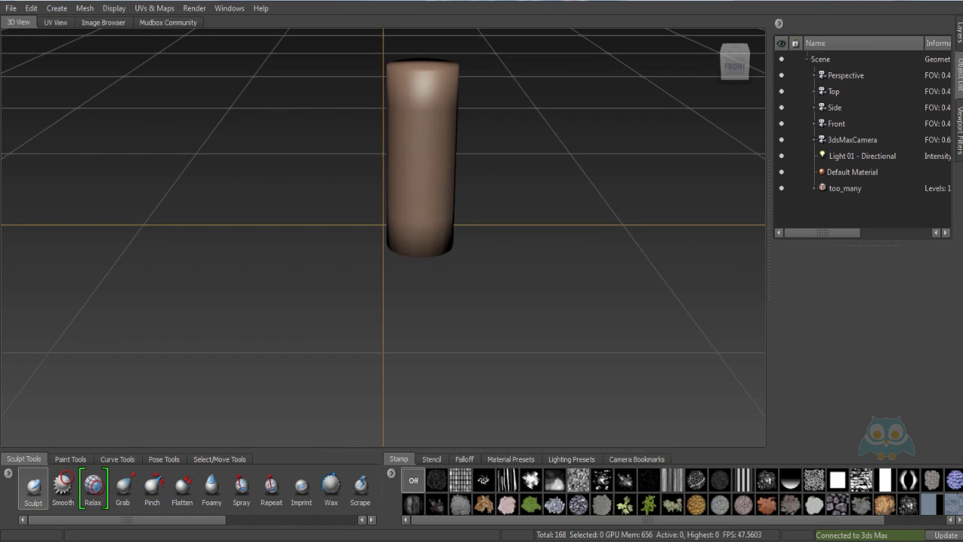
mouse_move(453, 167)
alt+mouse_down()
mouse_move(419, 185)
mouse_move(437, 158)
mouse_move(423, 155)
mouse_move(434, 153)
alt+mouse_up()
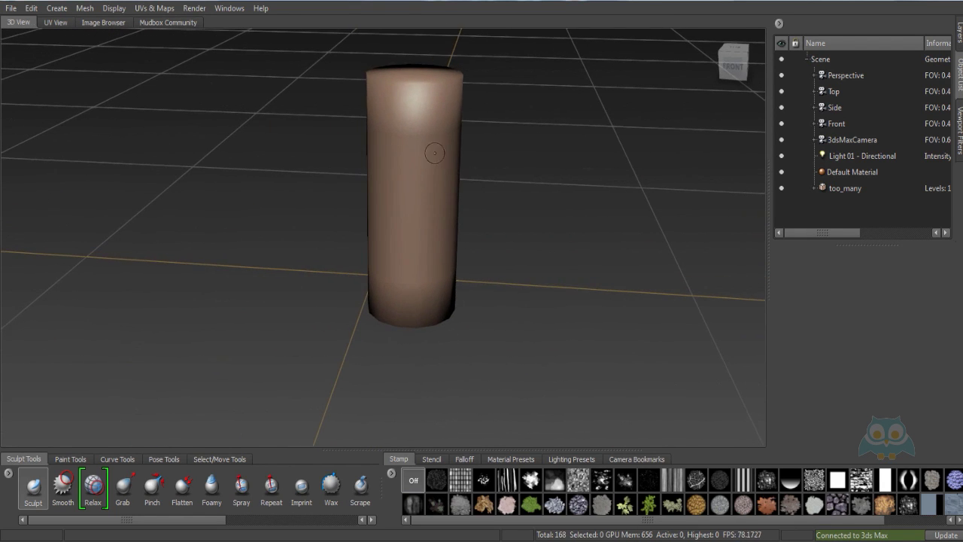
click(31, 8)
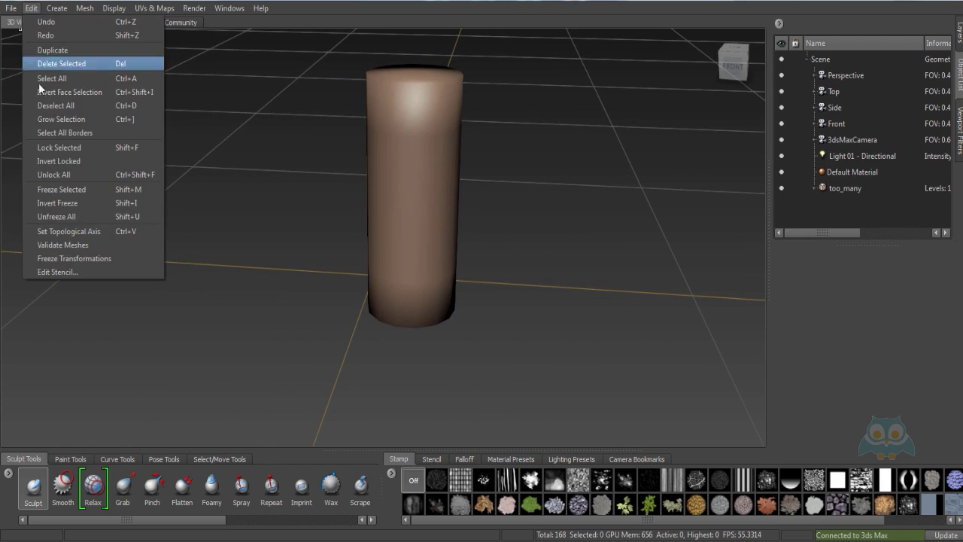
click(67, 246)
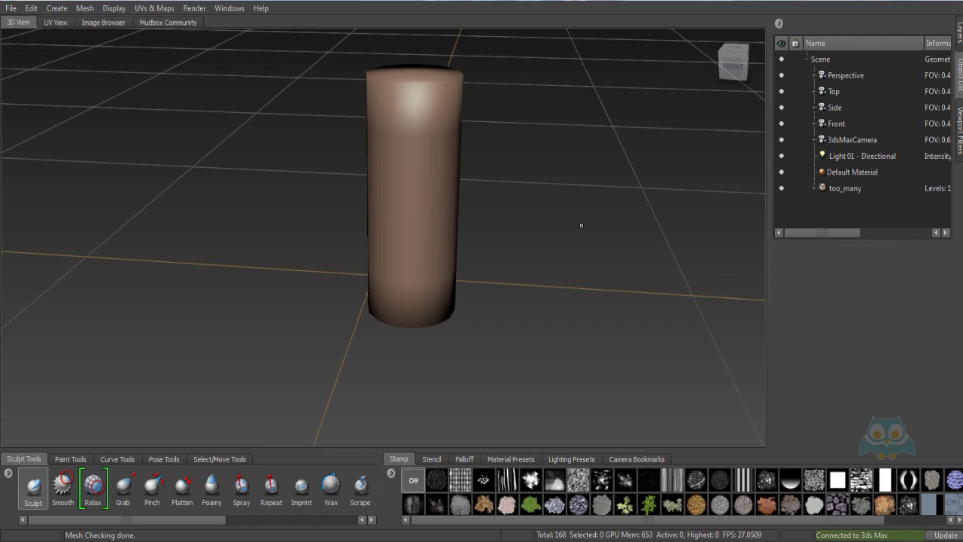
click(846, 194)
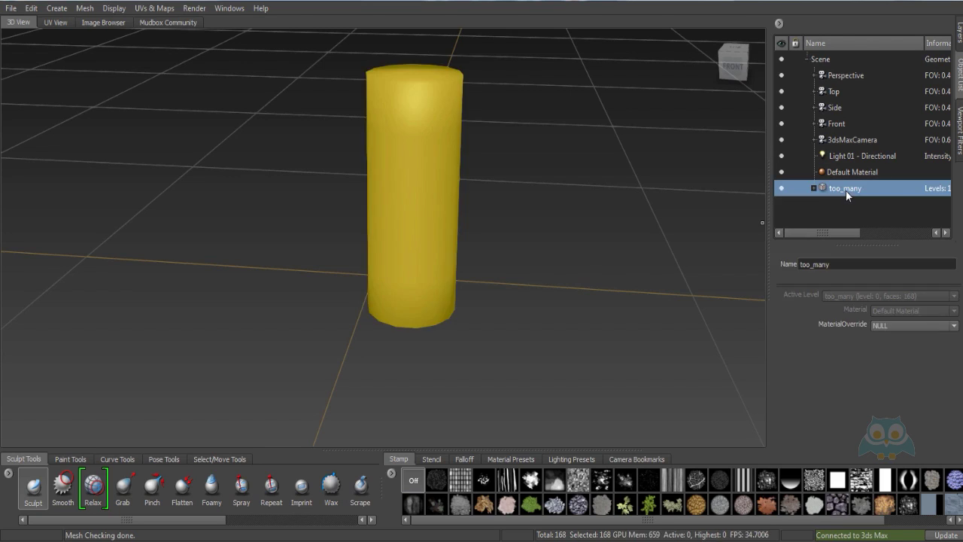
key(Delete)
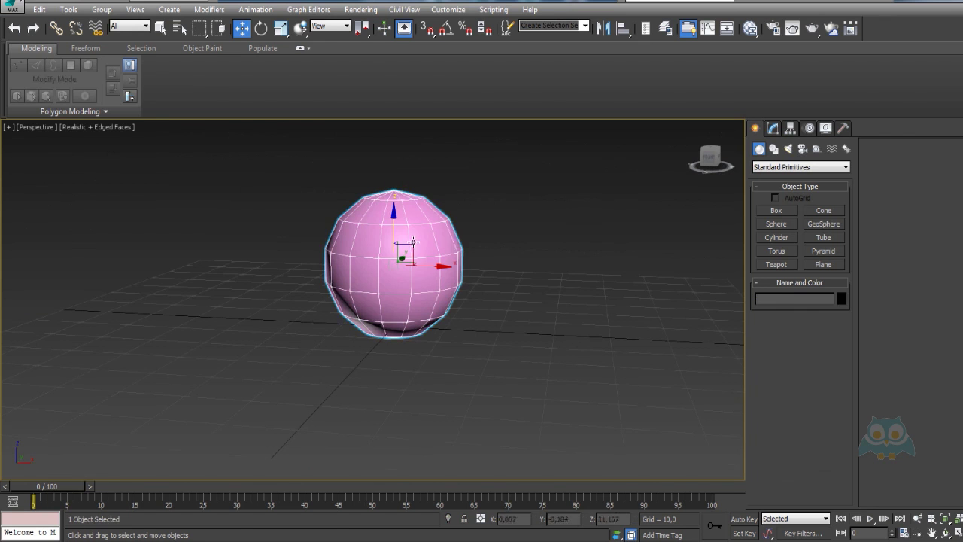
In 3ds Max, set the sphere's segments to 16
alt+middle_drag(495, 275, 526, 301)
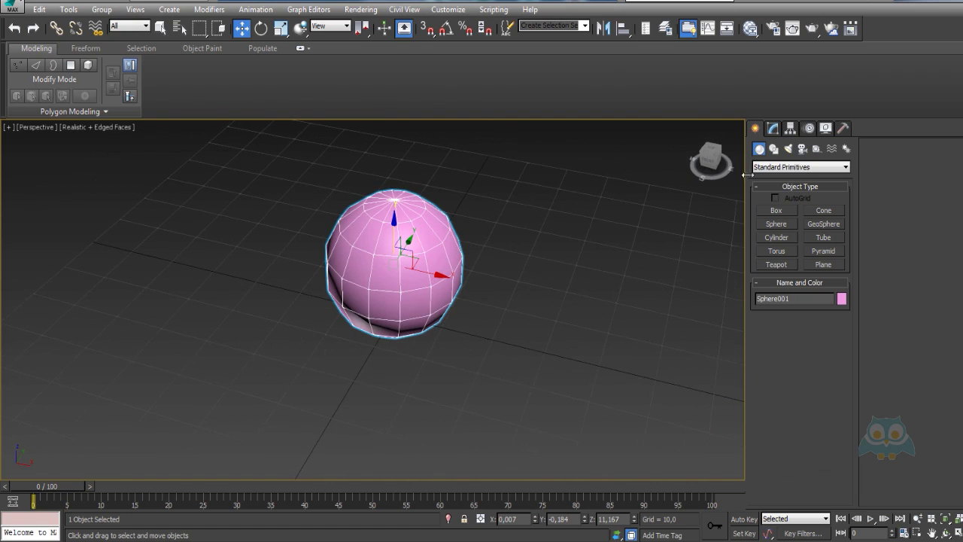
click(772, 128)
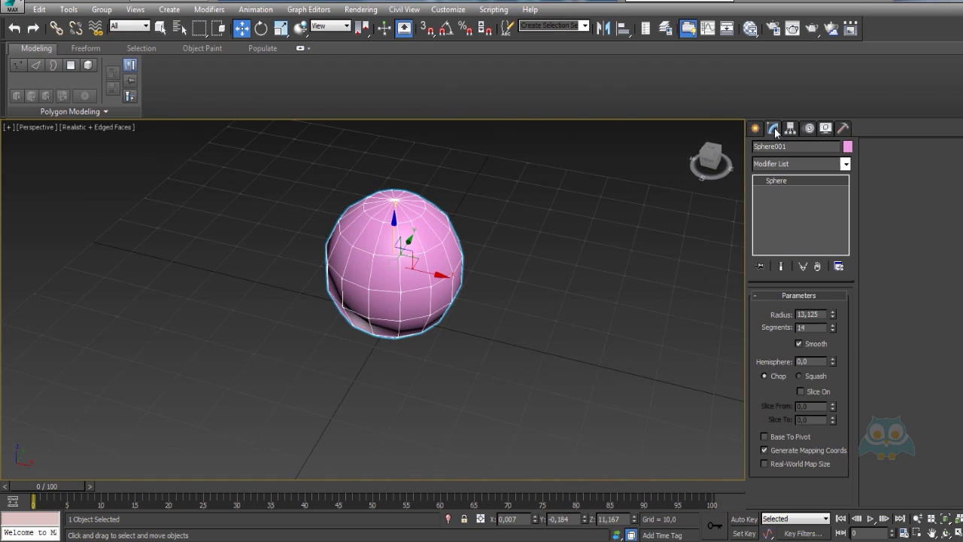
click(832, 324)
click(832, 324)
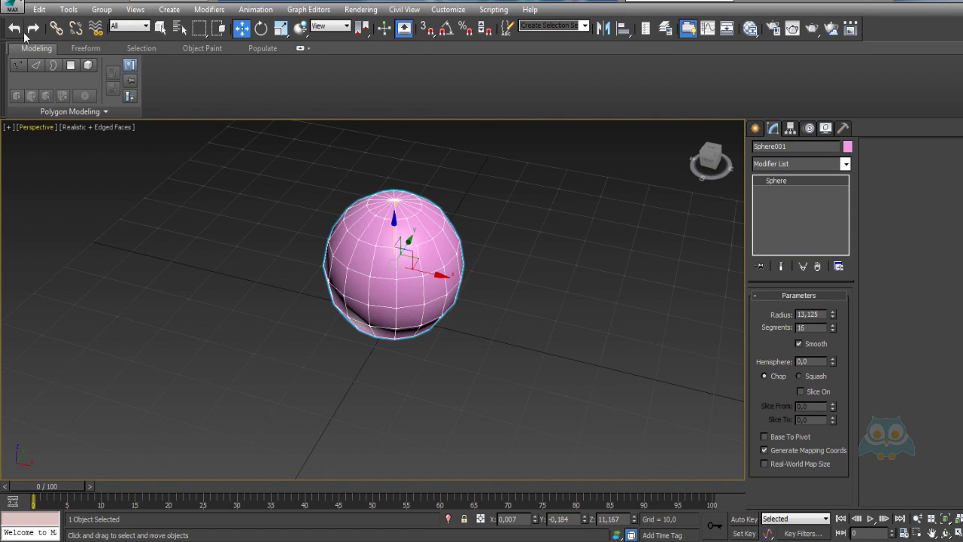
Send the sphere to Mudbox as a new scene without saving, review the detected mesh problems and cancel the import
click(15, 9)
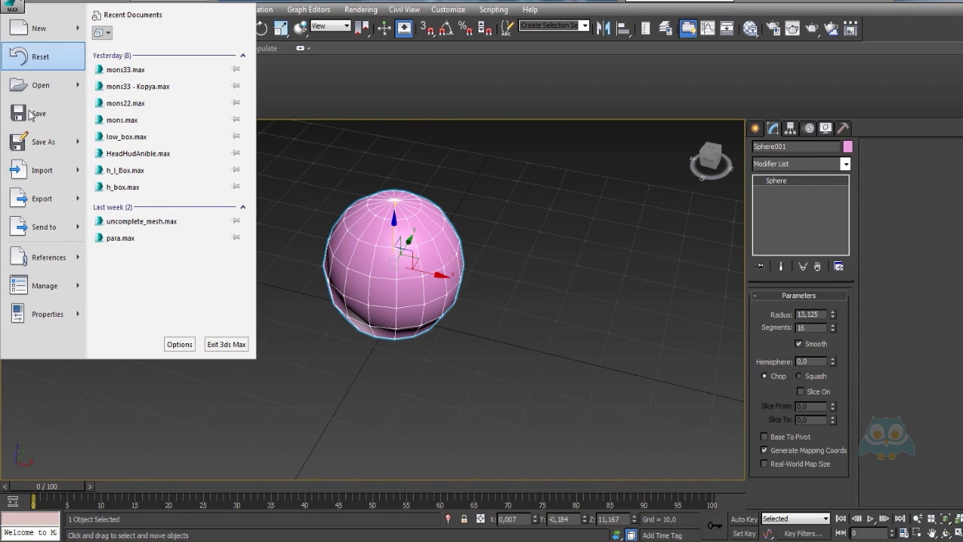
mouse_move(59, 232)
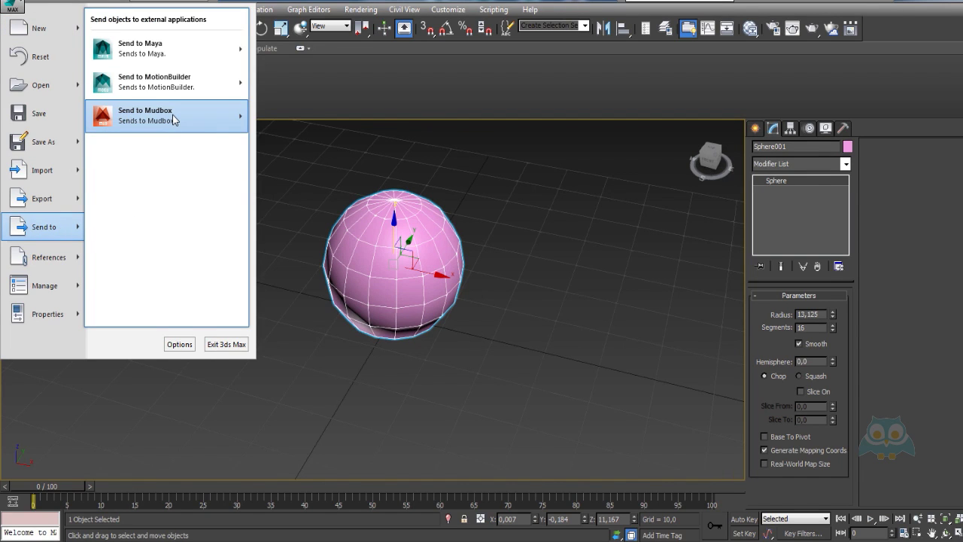
mouse_move(209, 122)
click(293, 109)
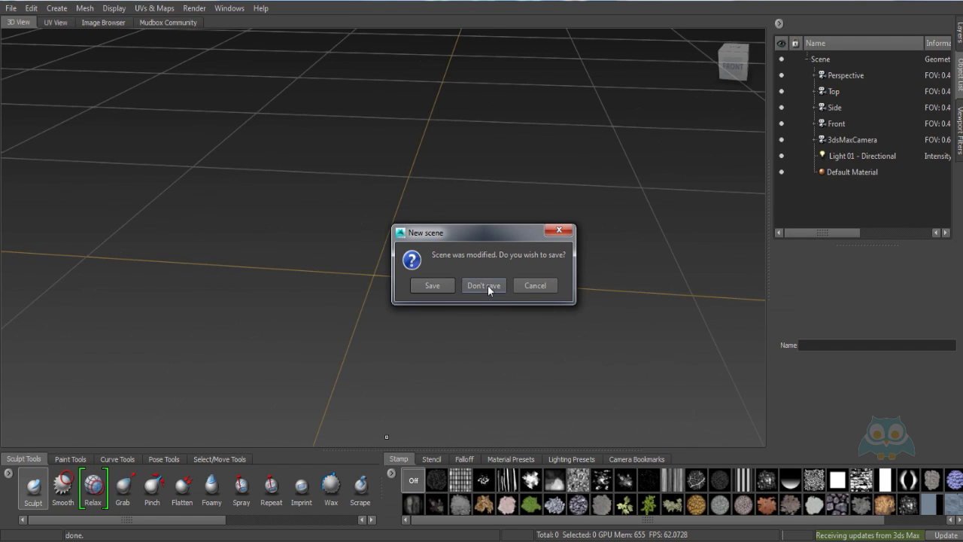
click(485, 286)
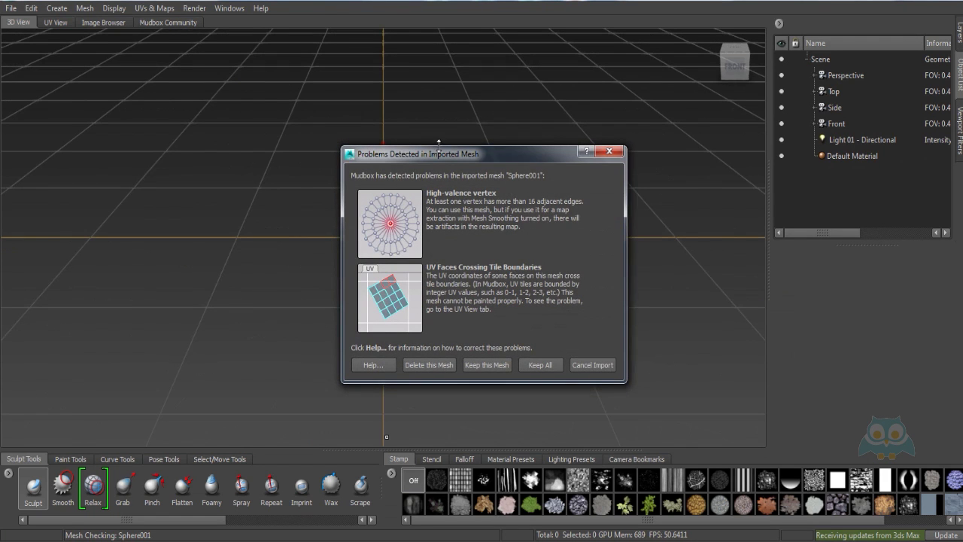
drag(457, 155, 395, 127)
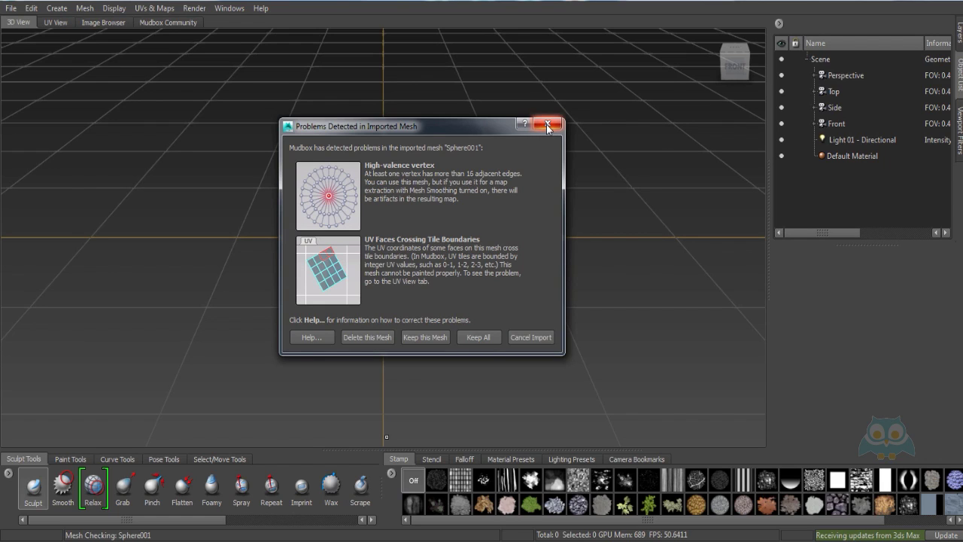
click(530, 337)
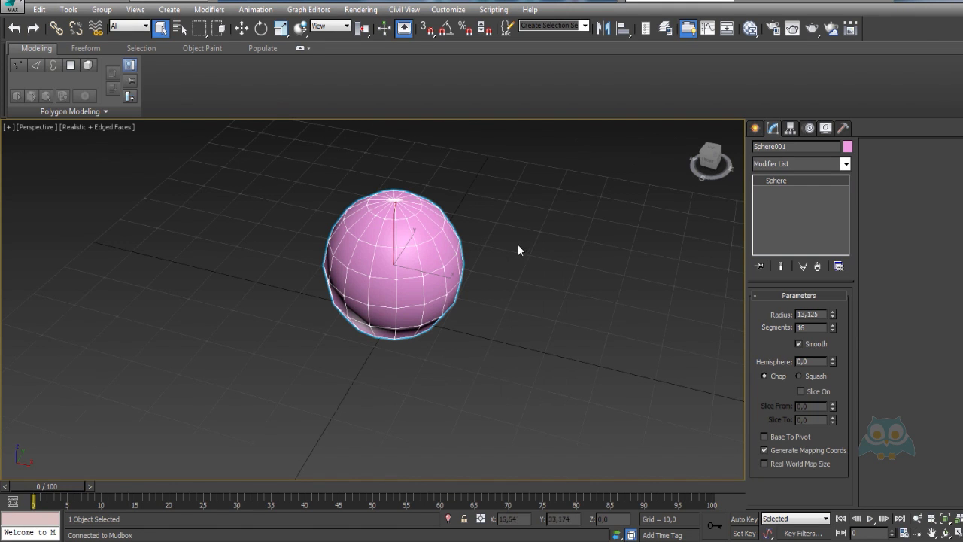
Reduce the sphere's segments to 14 in 3ds Max and reselect the sphere
click(832, 331)
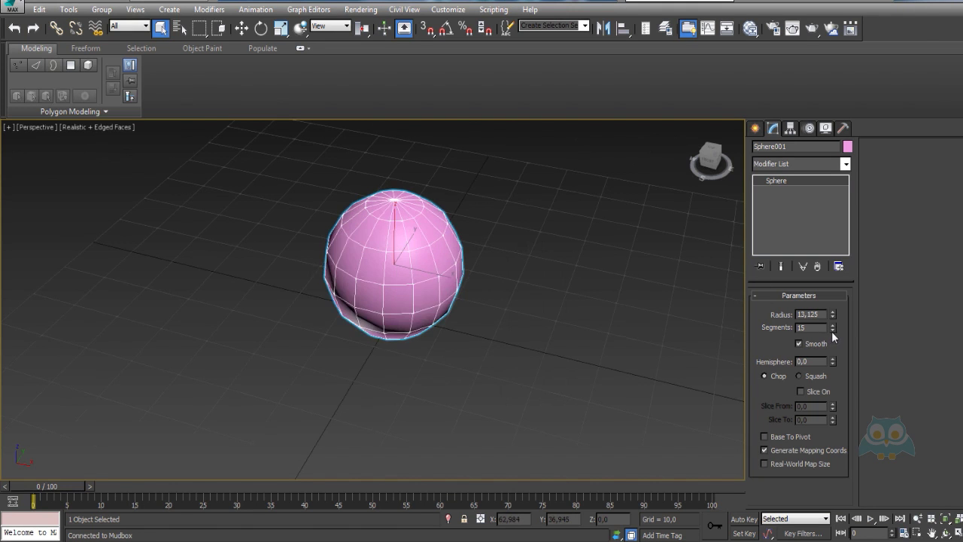
click(833, 330)
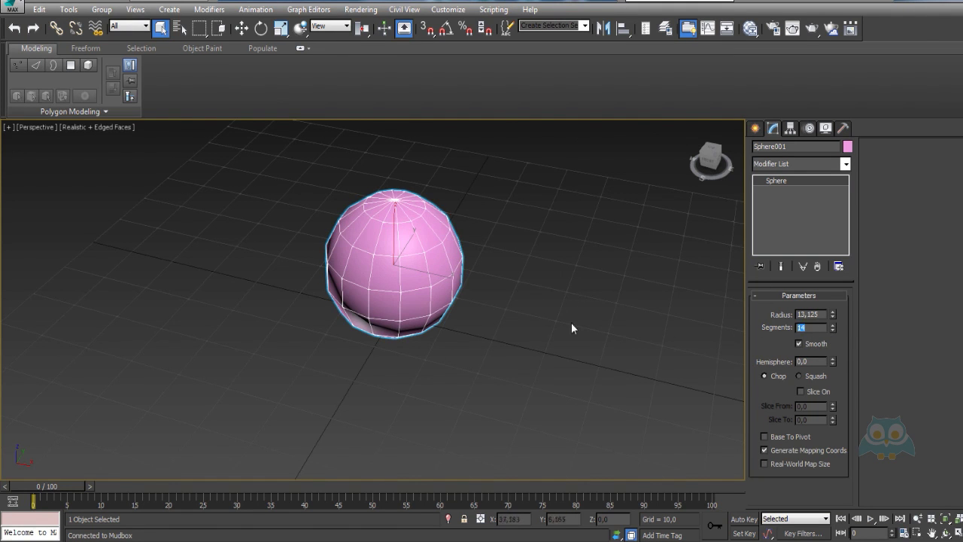
click(529, 324)
click(412, 259)
Send the sphere from 3ds Max to Mudbox as a new scene without saving and dismiss the UV tile boundary report
click(13, 9)
mouse_move(45, 230)
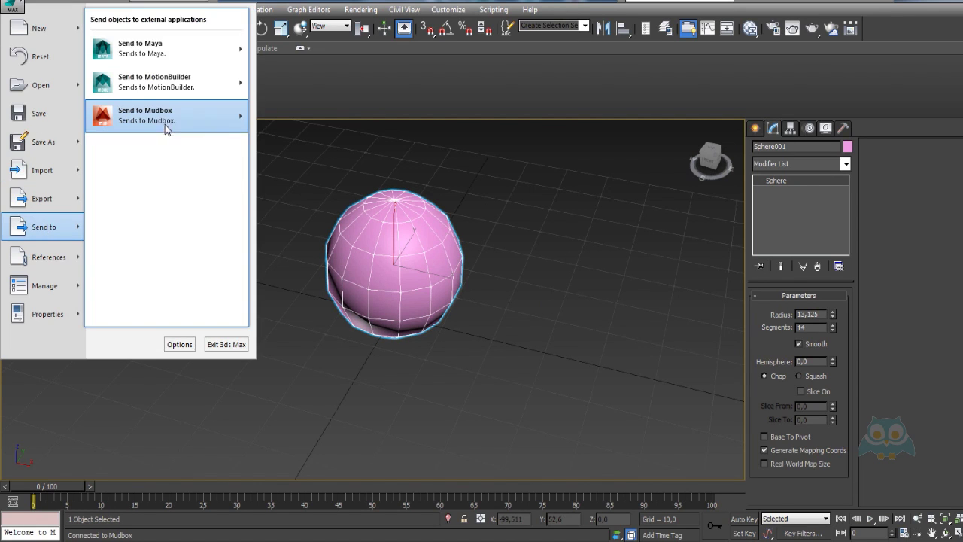
mouse_move(206, 125)
click(306, 110)
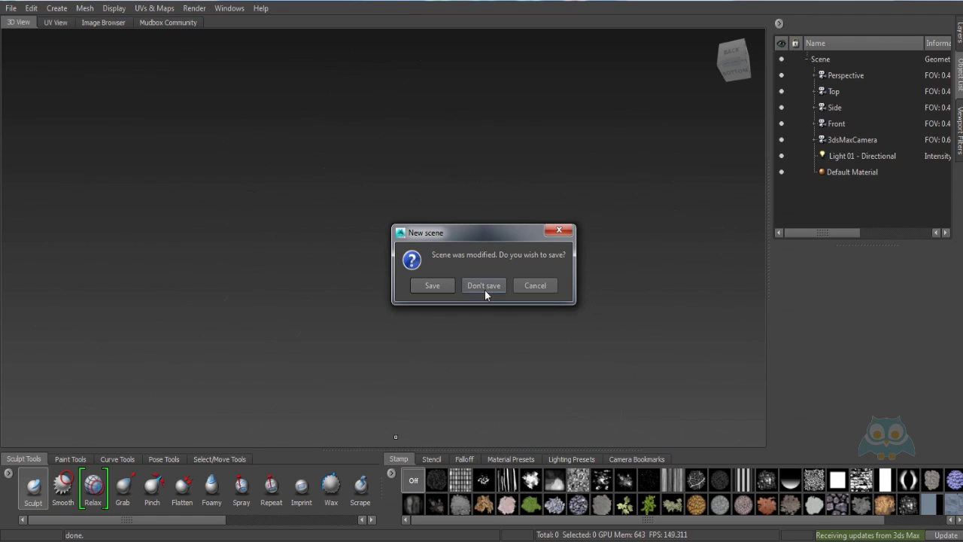
click(484, 288)
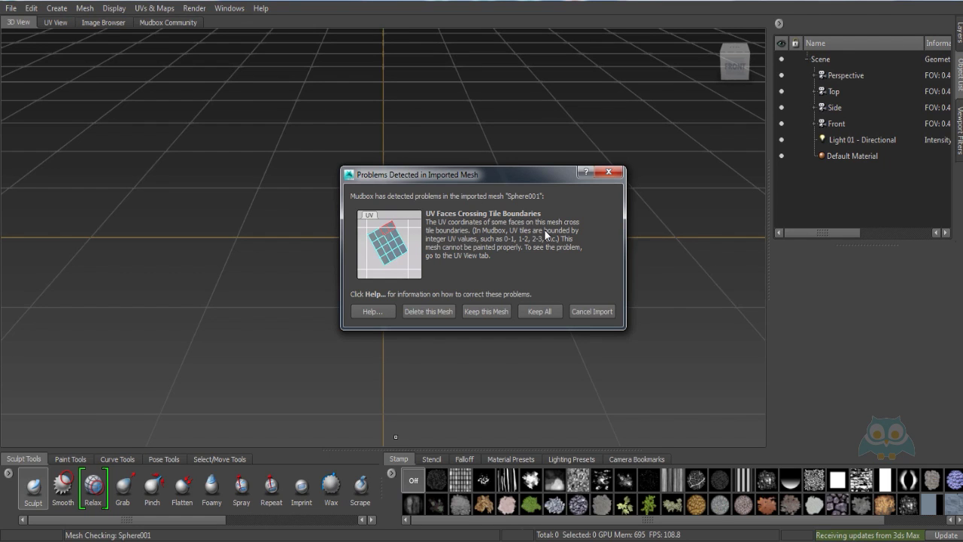
click(609, 172)
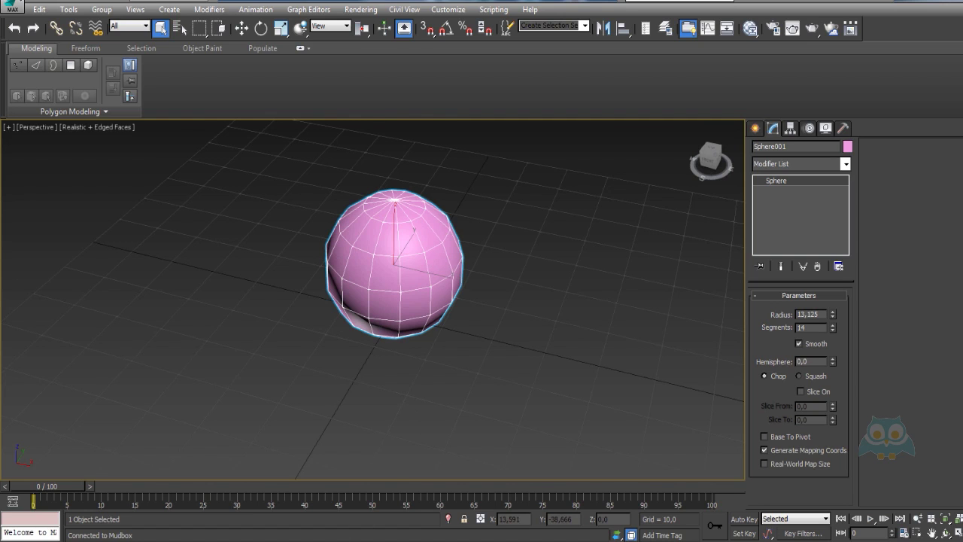
Switch back to Mudbox and delete the imported Sphere001 from the scene
click(426, 438)
right_drag(441, 161, 492, 194)
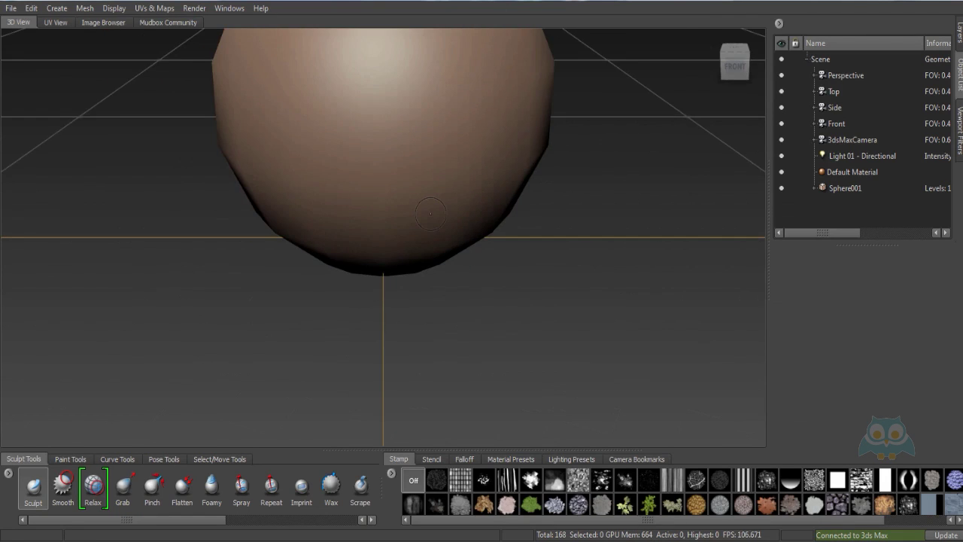
click(845, 188)
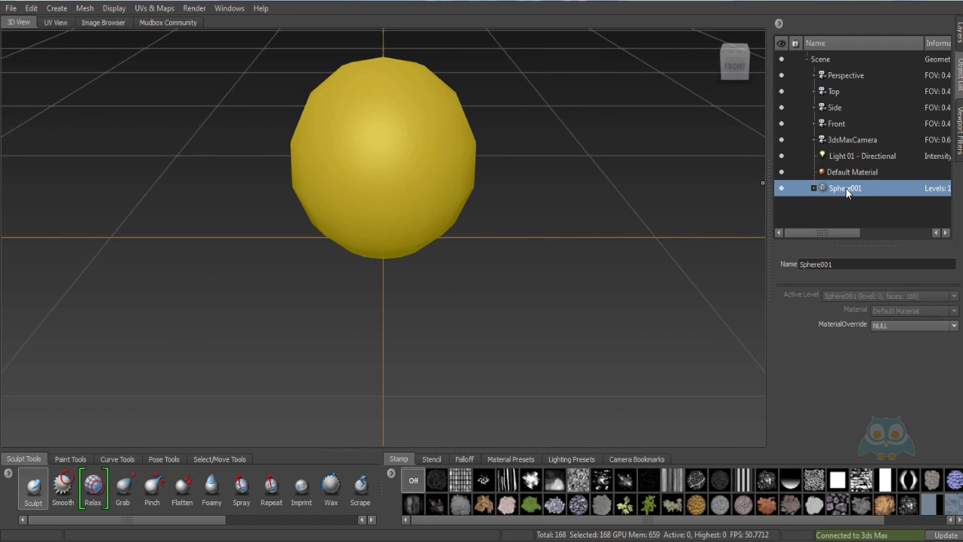
key(Delete)
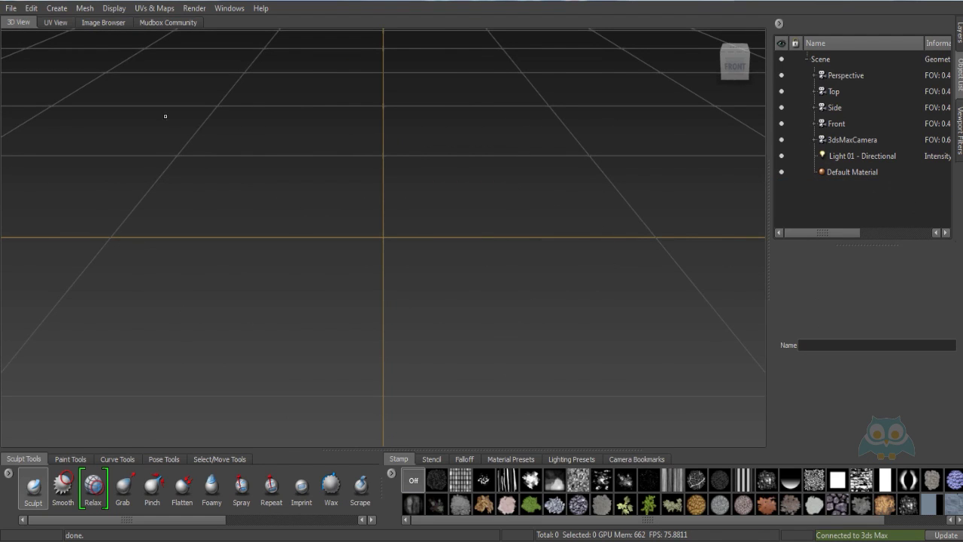
Import the highvalance OBJ from the desktop's ch > ERROR folder and keep the mesh despite its reported problem
click(11, 9)
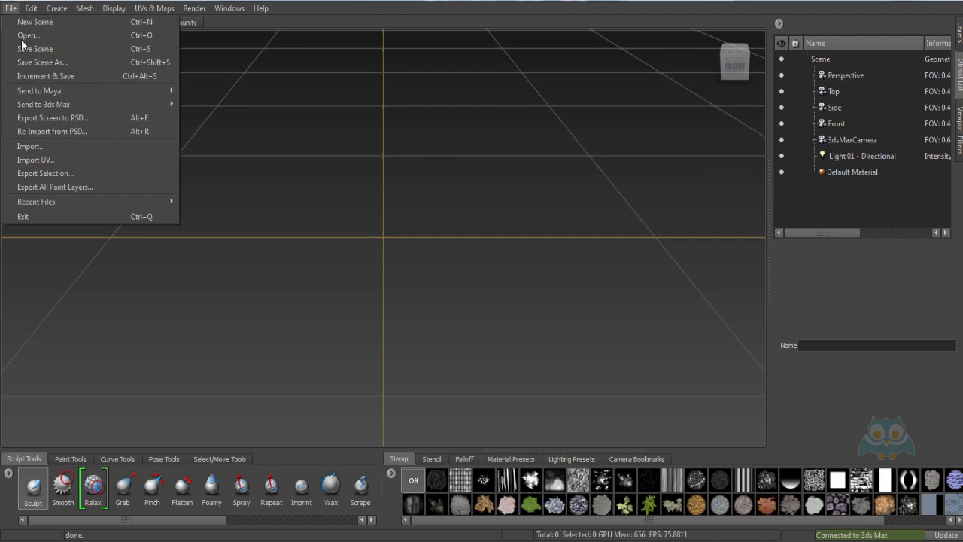
click(42, 146)
click(167, 143)
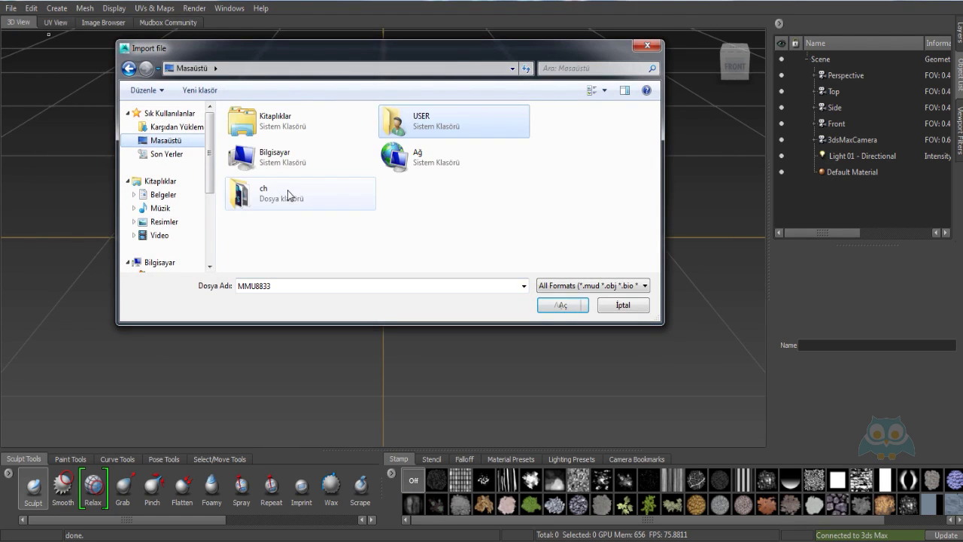
double_click(288, 194)
double_click(331, 146)
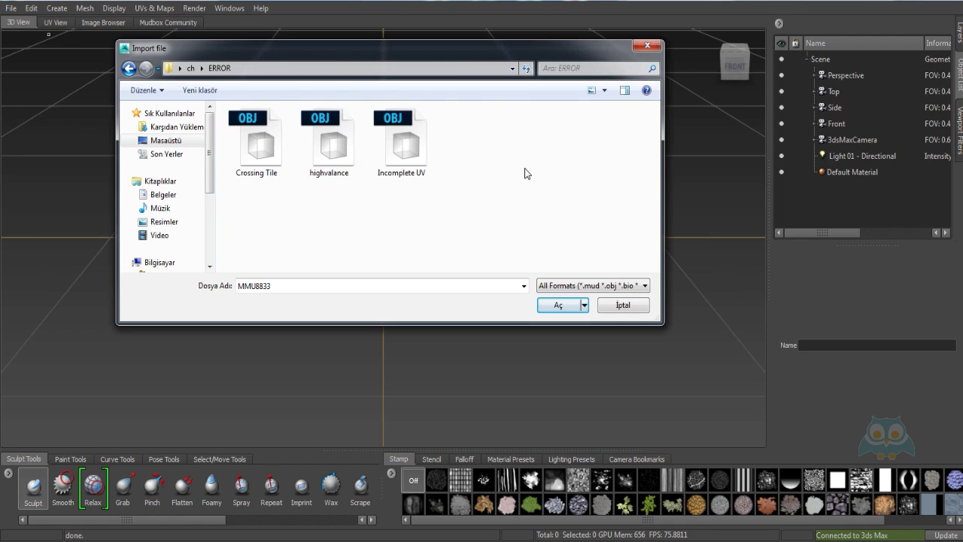
click(329, 145)
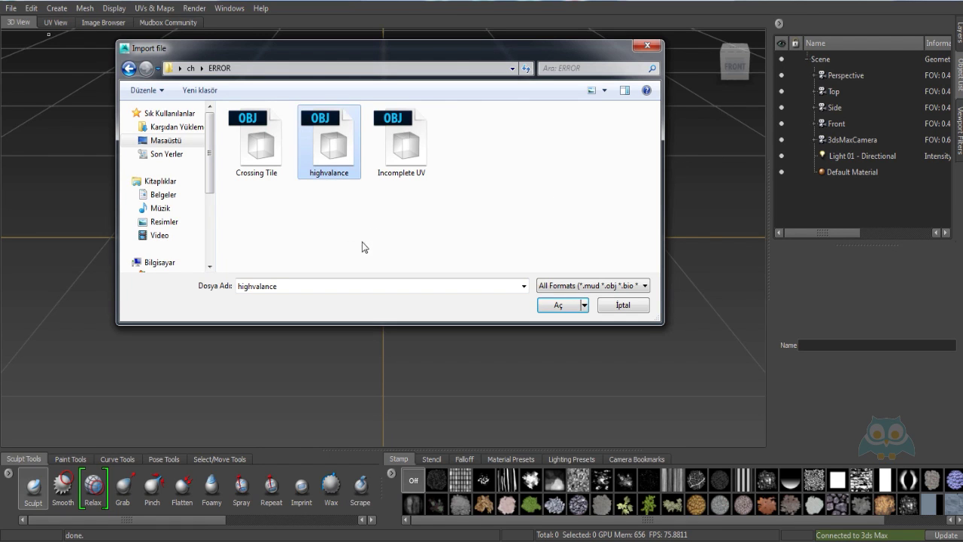
click(558, 305)
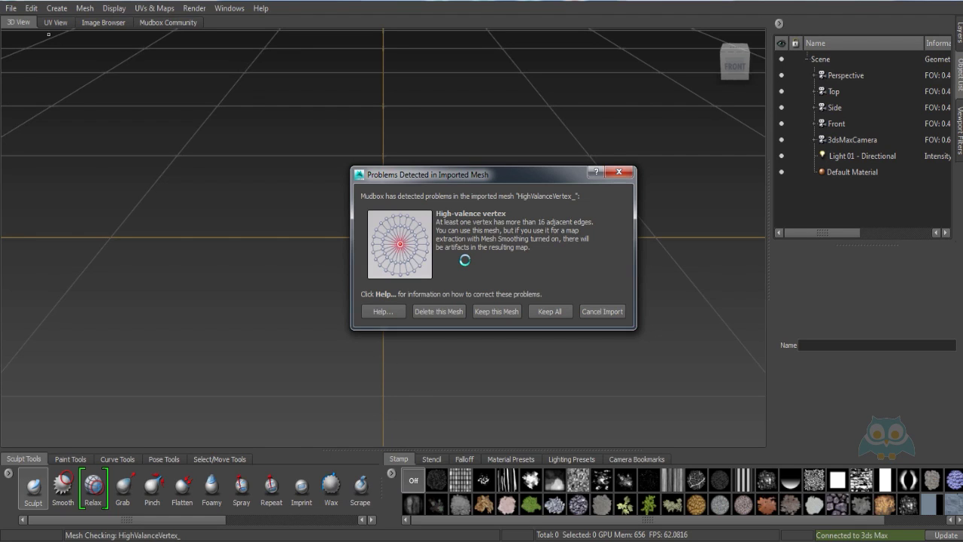
click(493, 310)
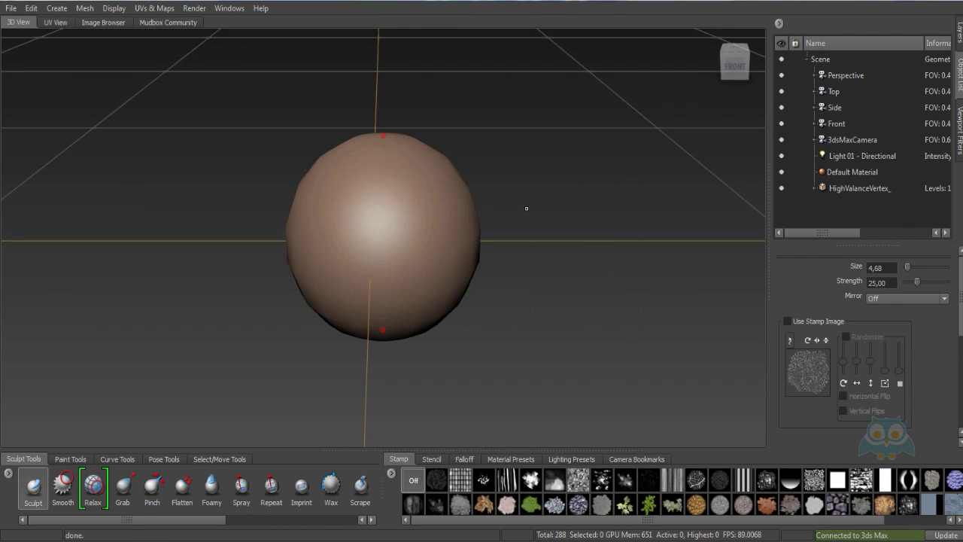
Turn the Mesh Errors display off and back on for the imported sphere, keeping the mesh when its problem is reported
scroll(529, 213, down, 2)
scroll(504, 230, up, 3)
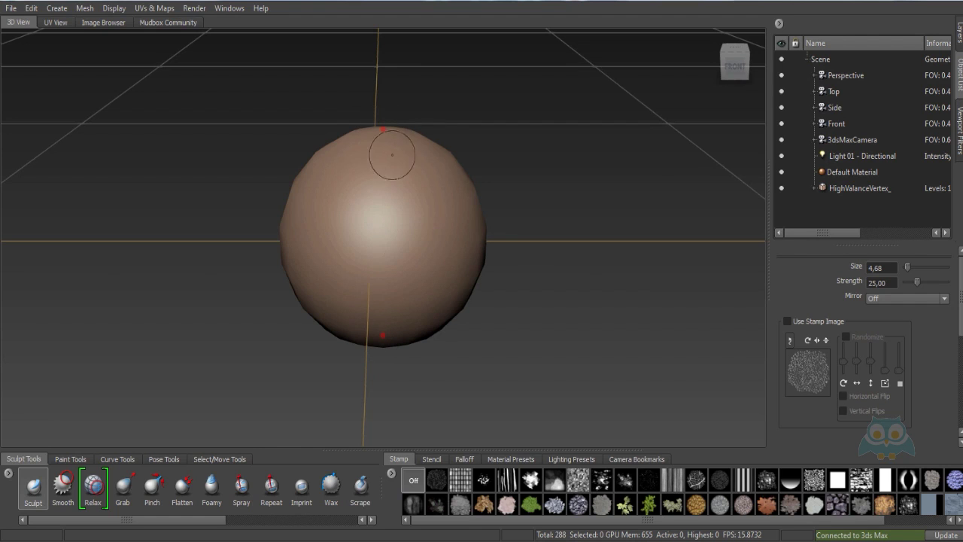
scroll(391, 155, down, 2)
scroll(384, 159, up, 1)
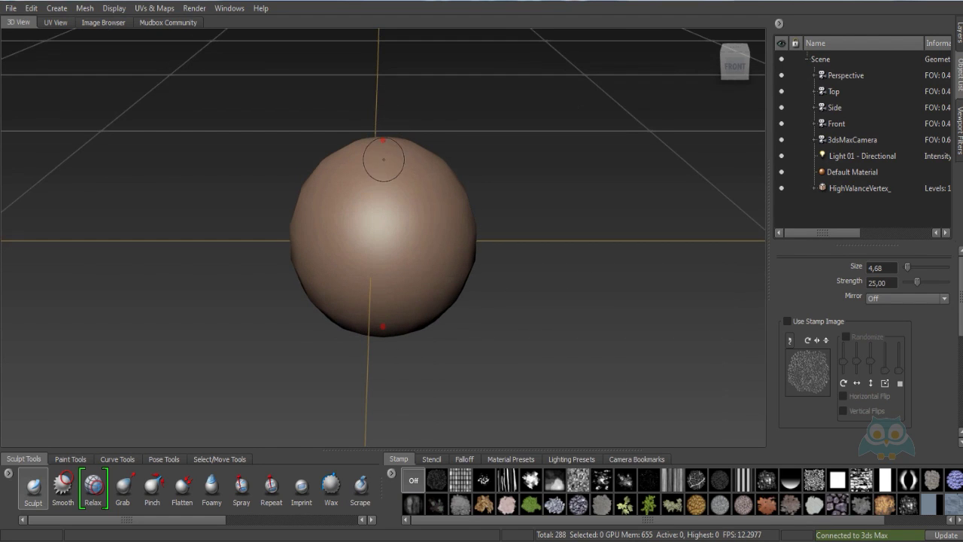
click(111, 9)
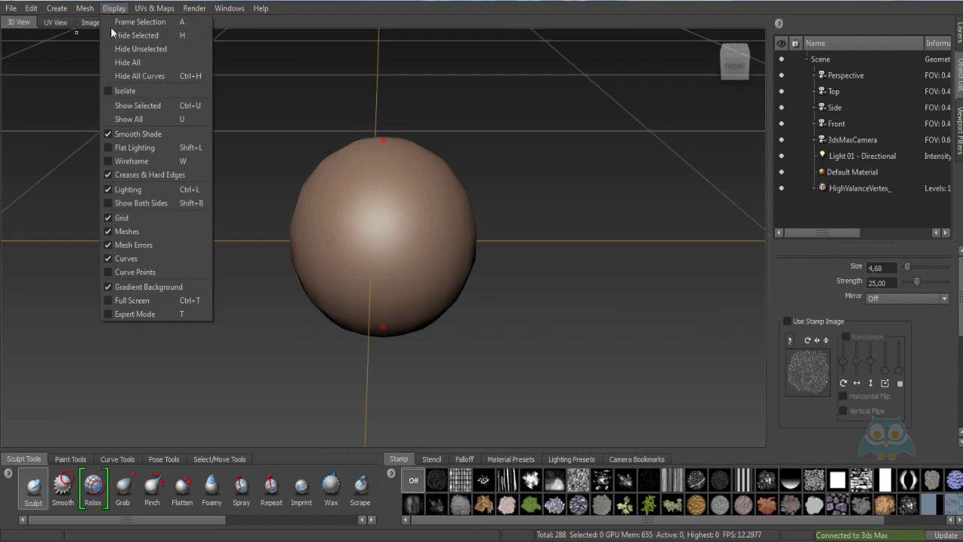
click(121, 243)
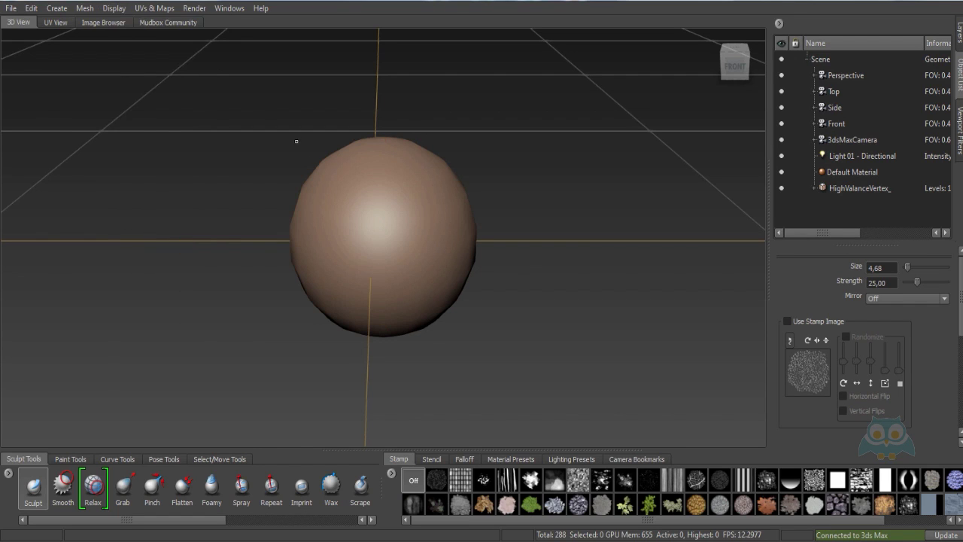
click(113, 8)
click(138, 244)
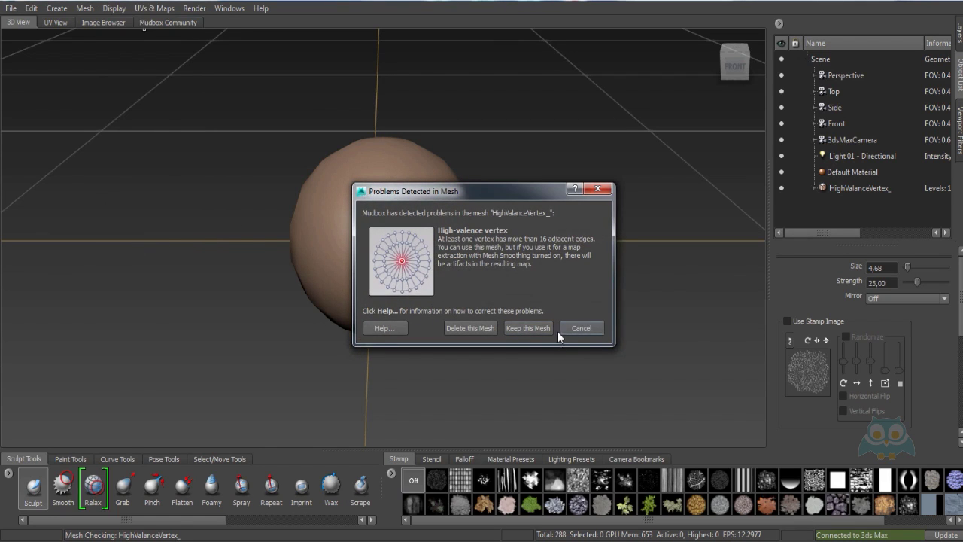
click(527, 328)
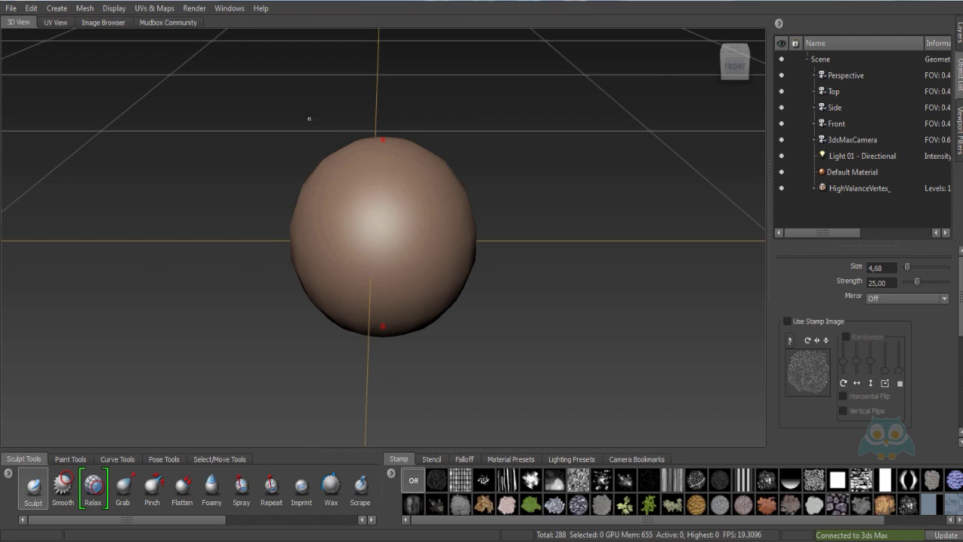
Create a reduced copy of the HighValanceVertex_ mesh with a target face count of 255
click(85, 9)
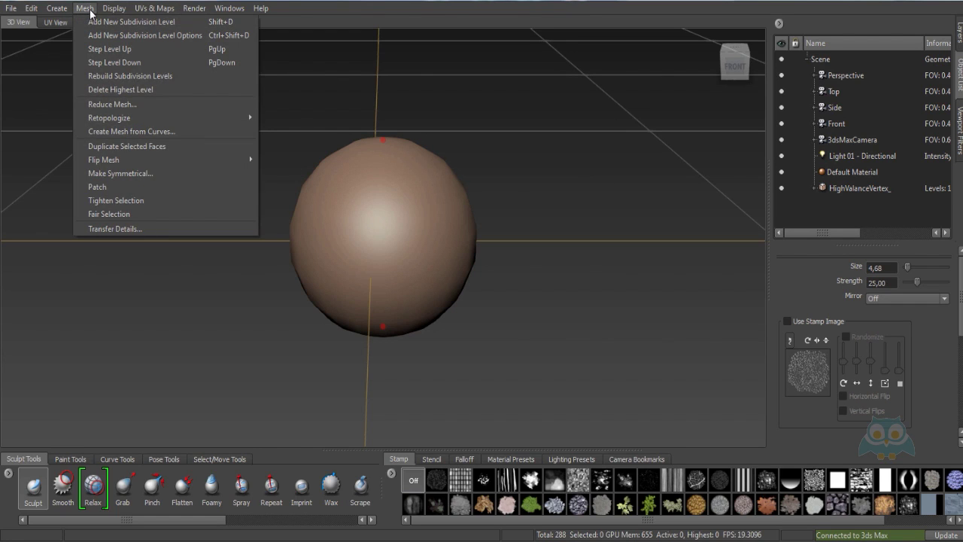
click(132, 106)
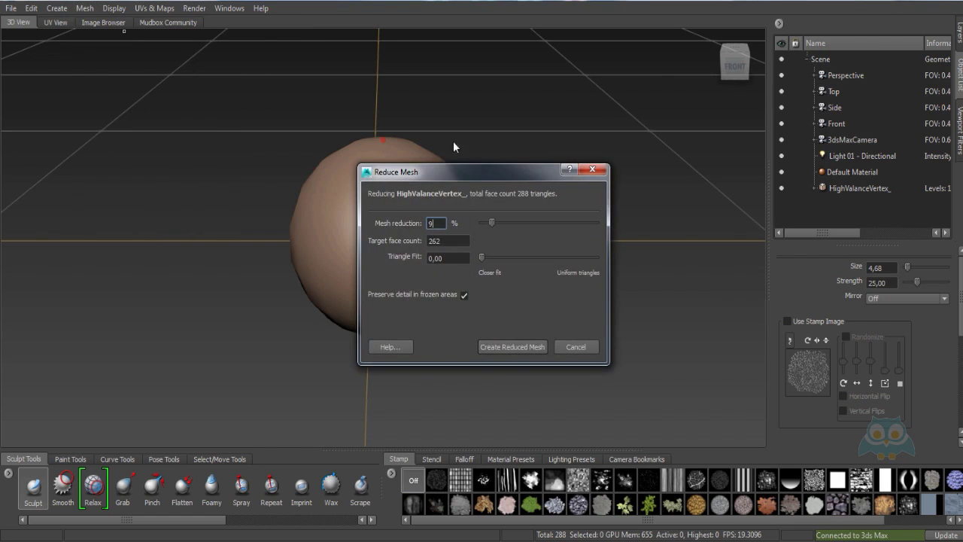
drag(470, 173, 567, 125)
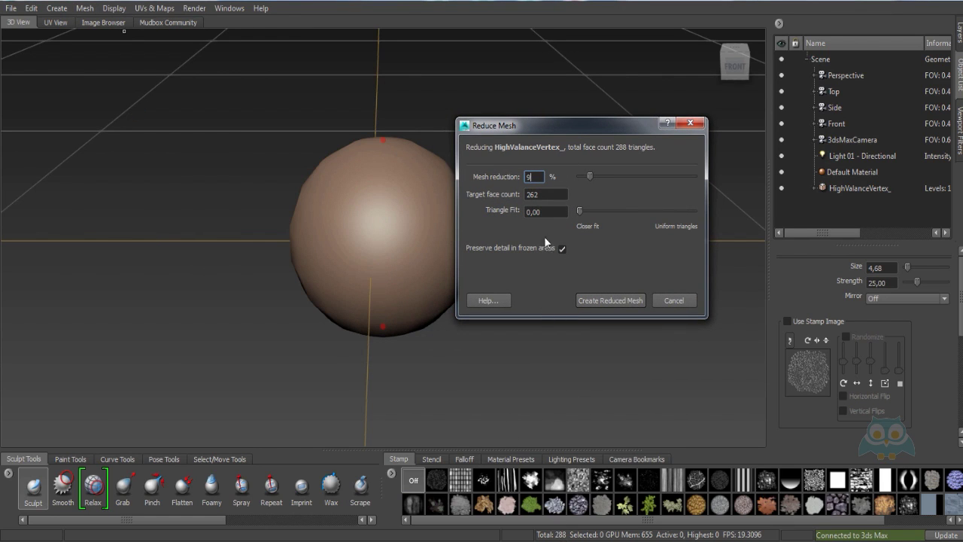
double_click(551, 195)
text(255)
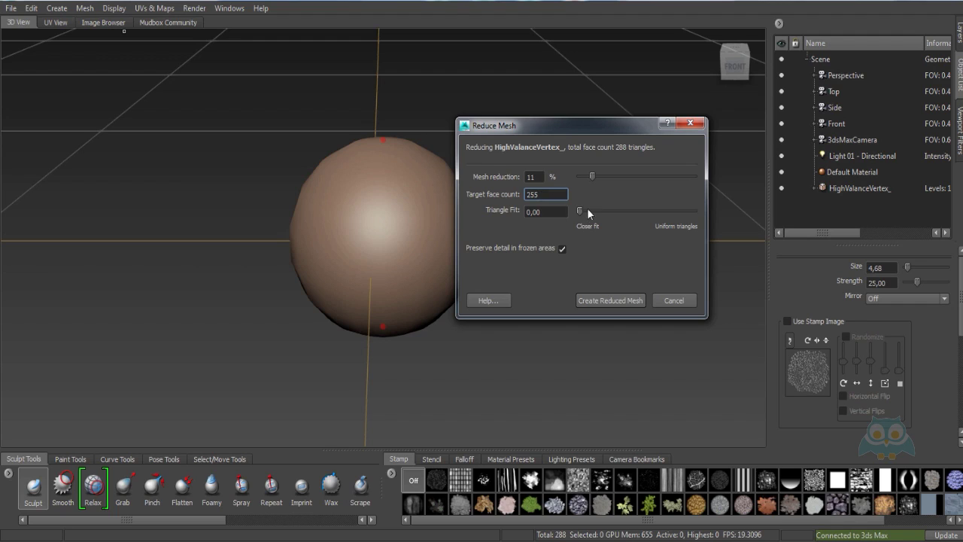
click(606, 300)
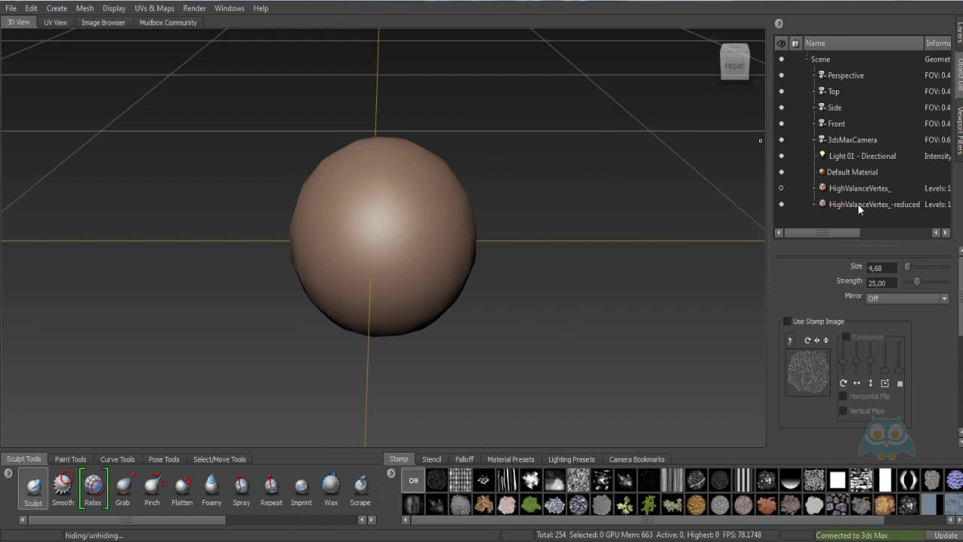
Check the reduced sphere for mesh error markers and delete the original HighValanceVertex_ object
click(857, 203)
click(615, 213)
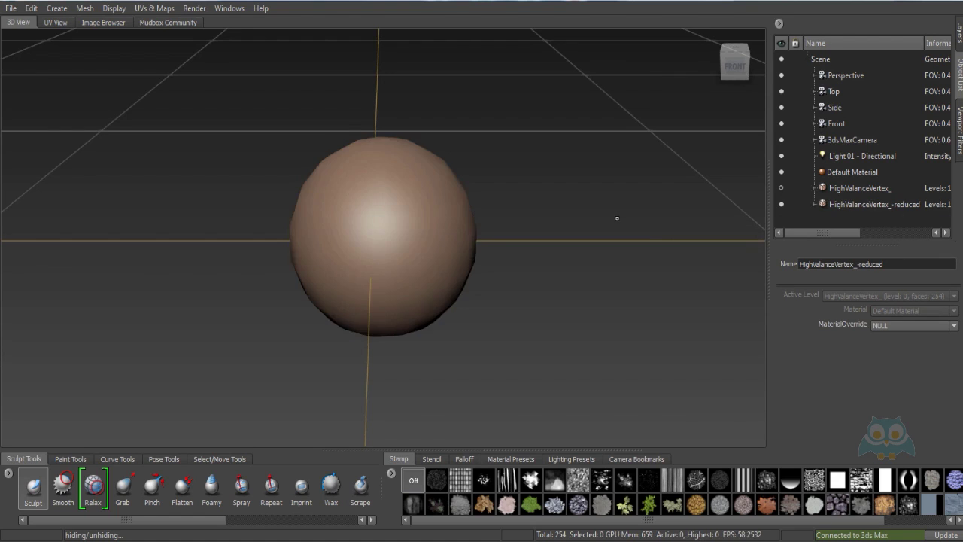
mouse_move(519, 218)
alt+mouse_down()
mouse_move(518, 287)
mouse_move(518, 218)
alt+mouse_up()
click(114, 8)
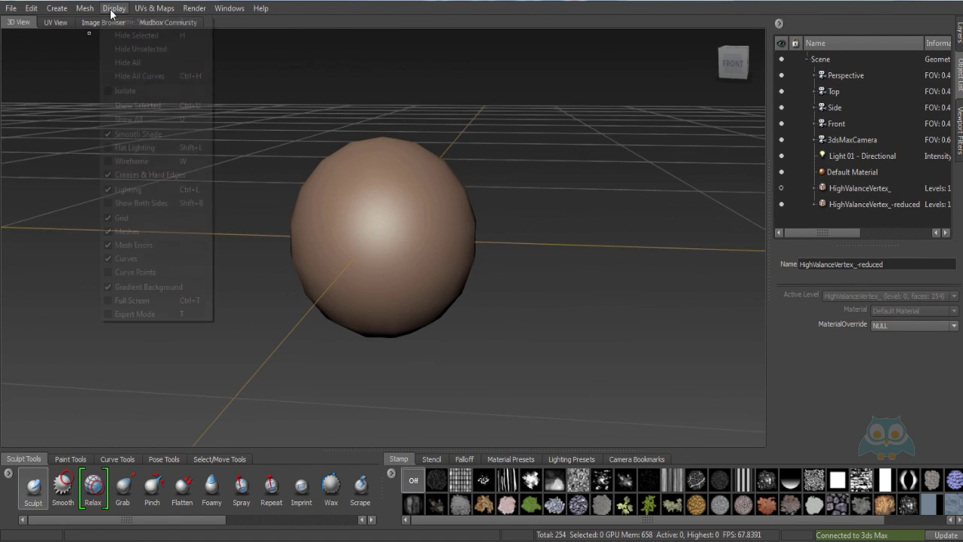
click(461, 173)
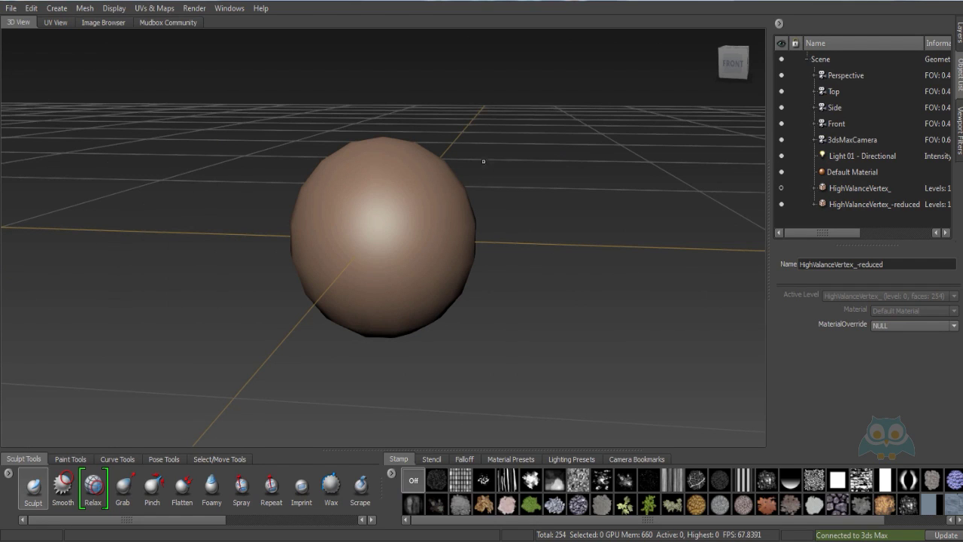
right_click(863, 188)
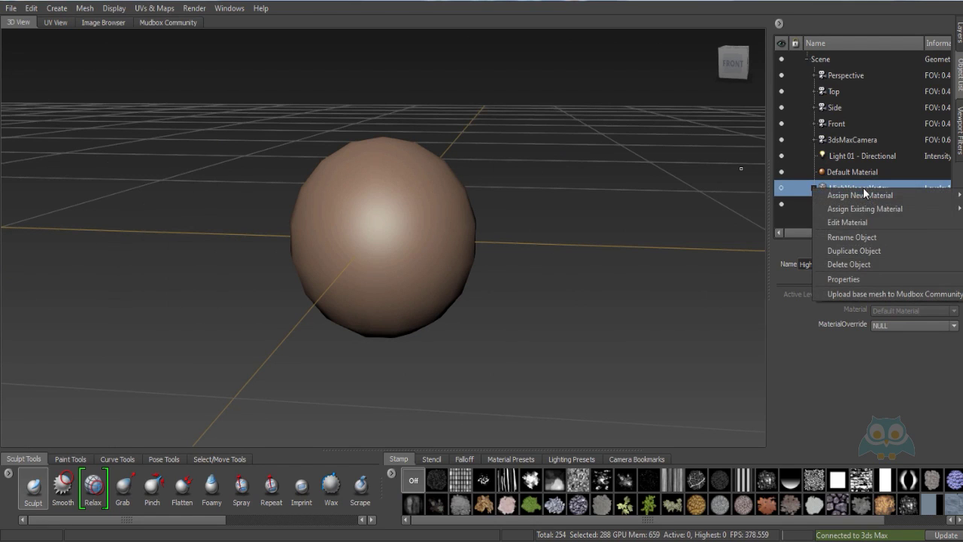
click(850, 264)
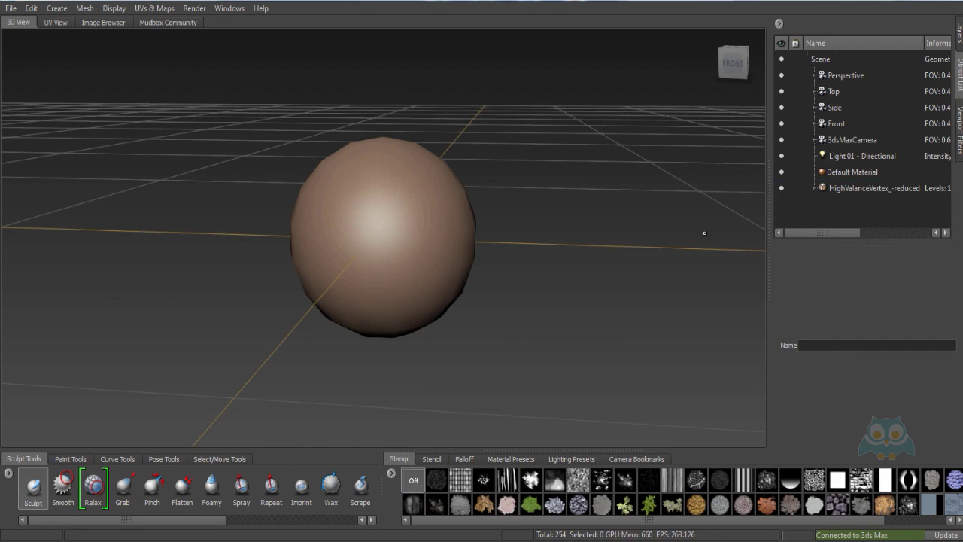
Validate the reduced sphere mesh and delete it from the scene
click(850, 188)
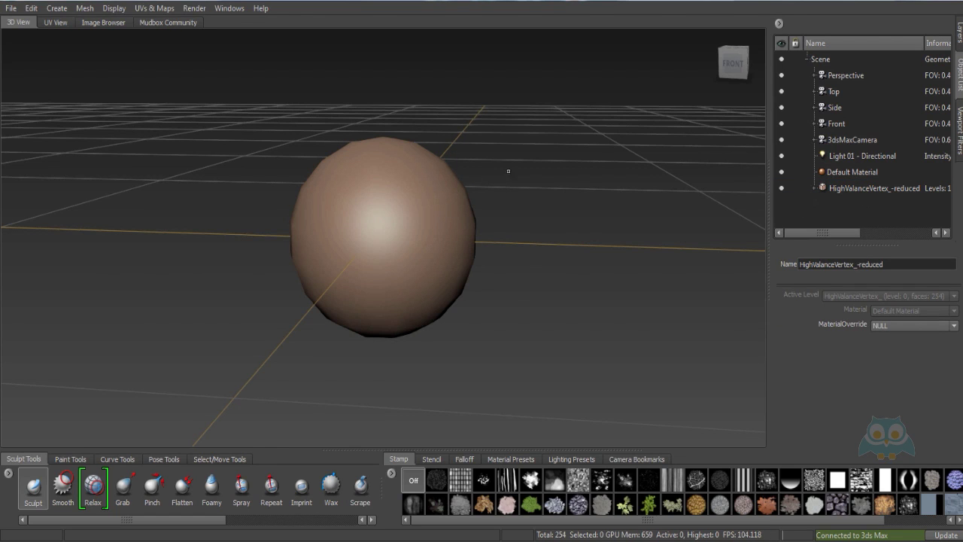
click(31, 8)
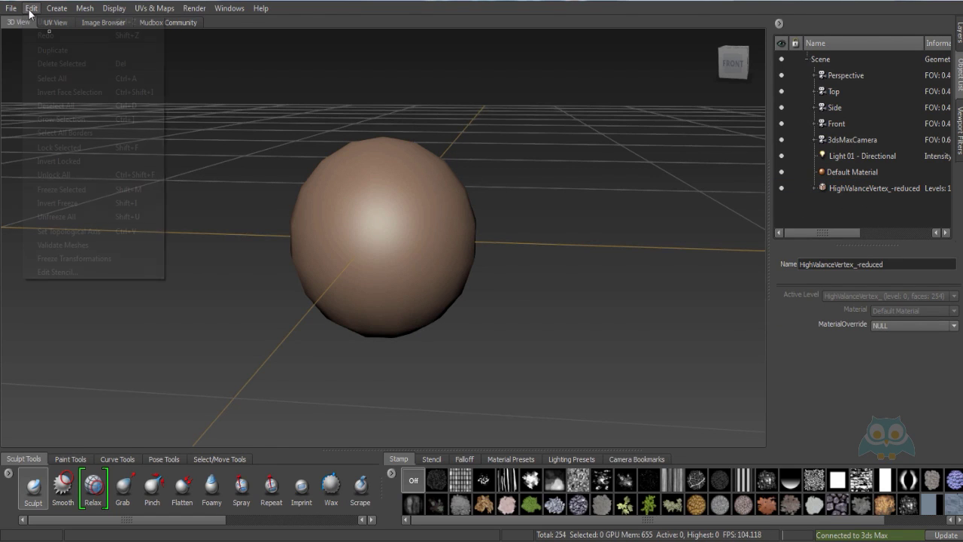
click(74, 246)
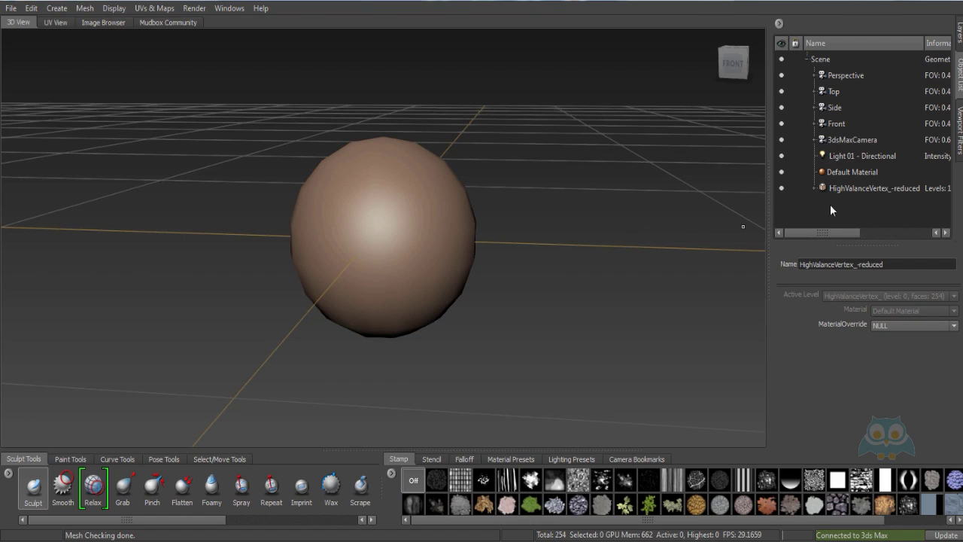
click(849, 188)
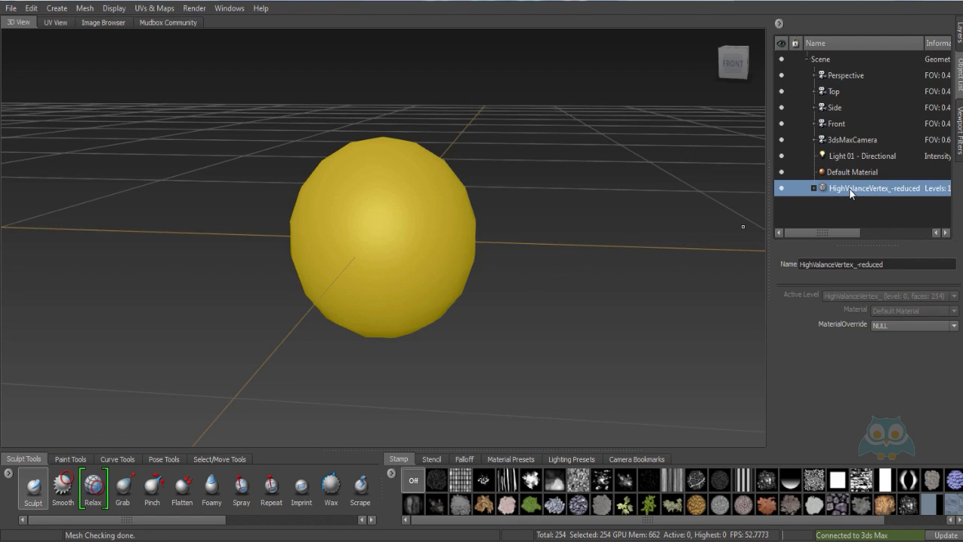
key(Delete)
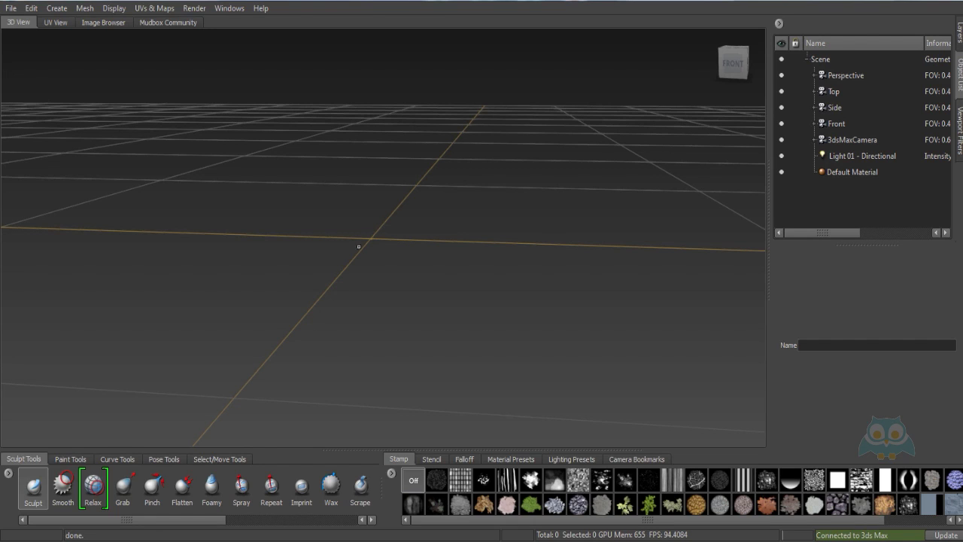
Import the Incomplete UV OBJ file from the ERROR folder and keep the mesh when its problem is reported
click(10, 6)
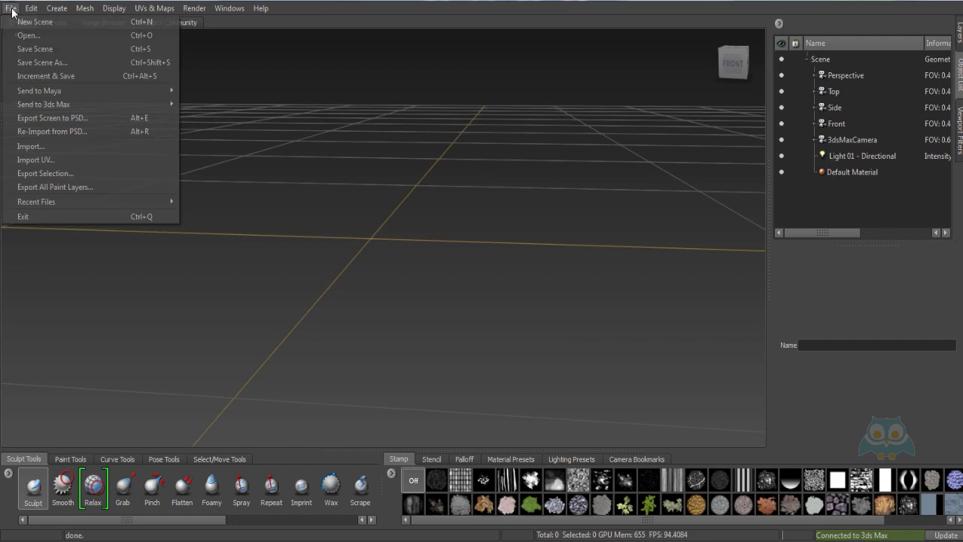
click(39, 147)
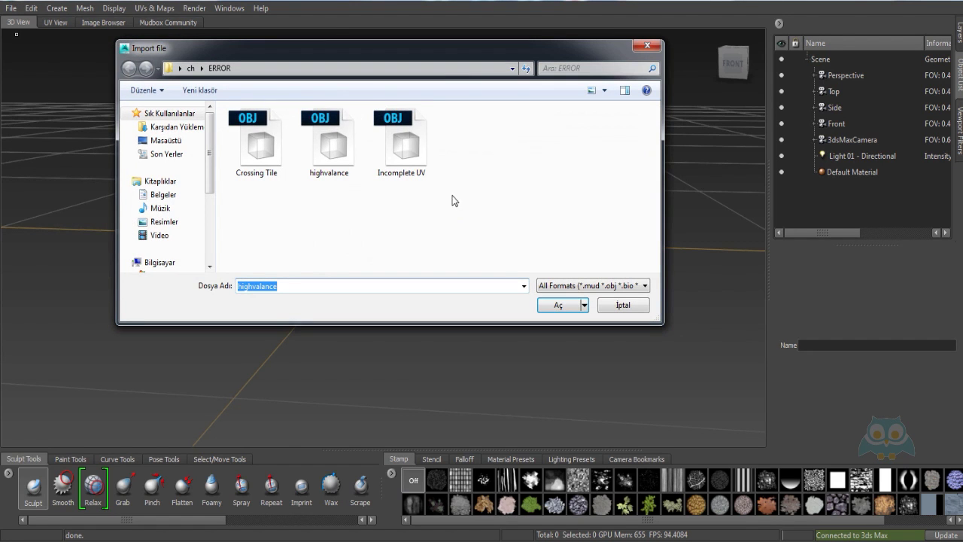
click(406, 151)
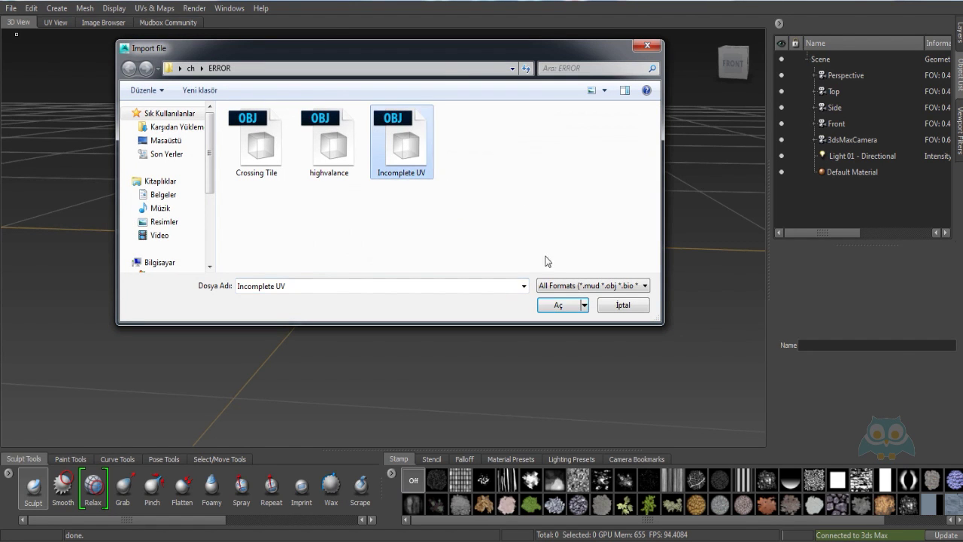
click(557, 305)
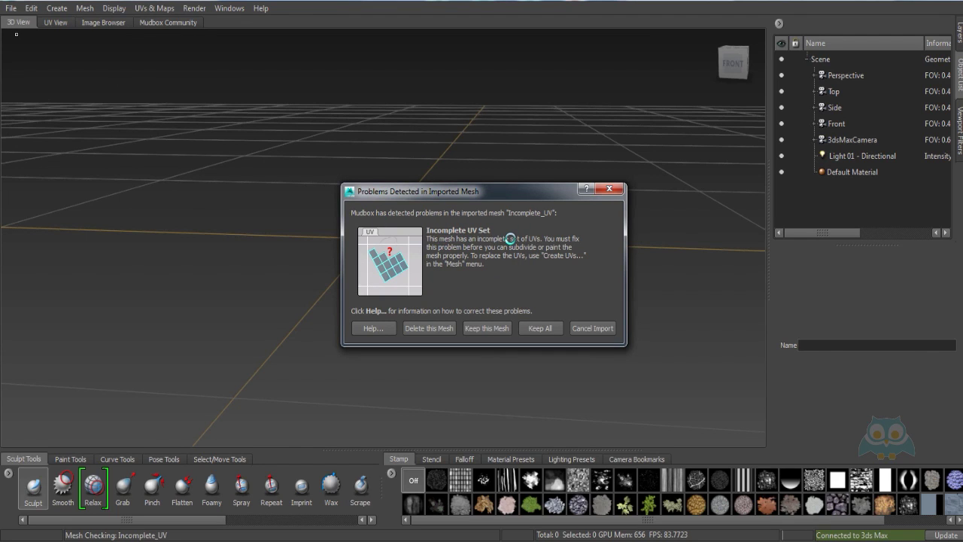
click(479, 328)
alt+drag(456, 198, 442, 209)
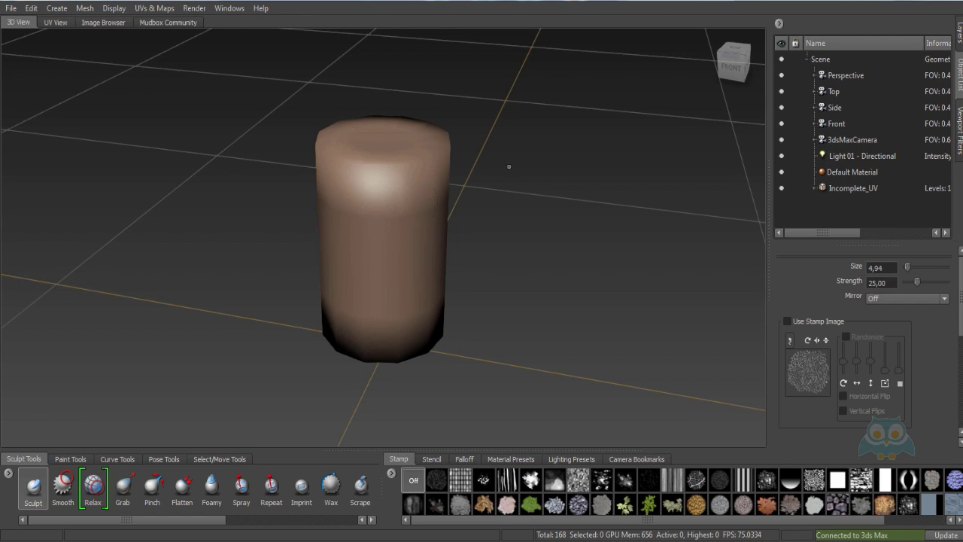
Delete the Incomplete_UV mesh from the scene, and switch to 3ds Max to delete the sphere there
click(853, 190)
key(Delete)
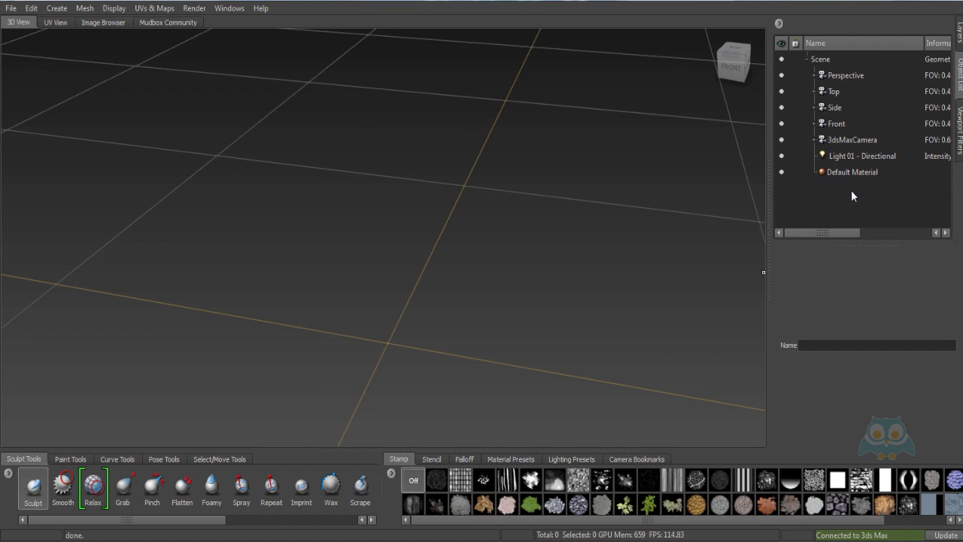
key(alt+Tab)
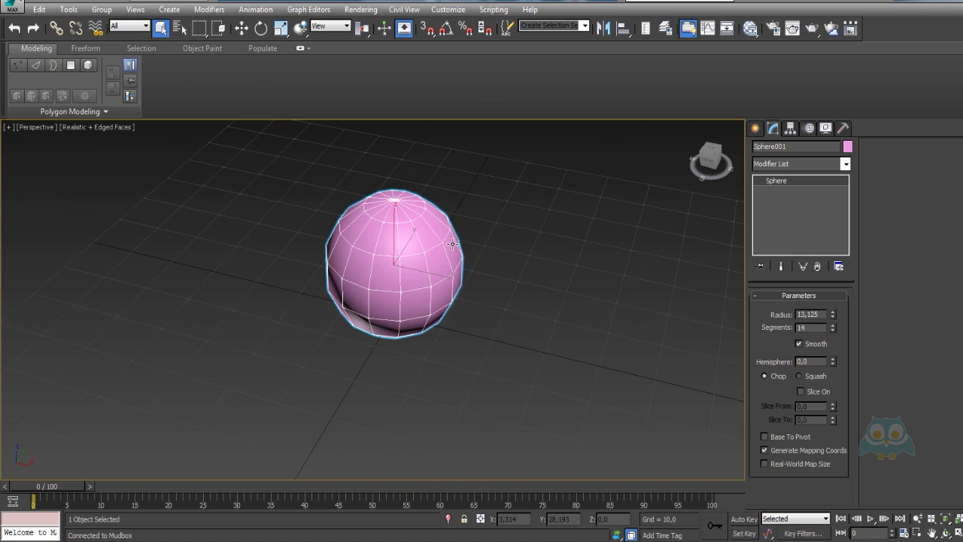
key(Delete)
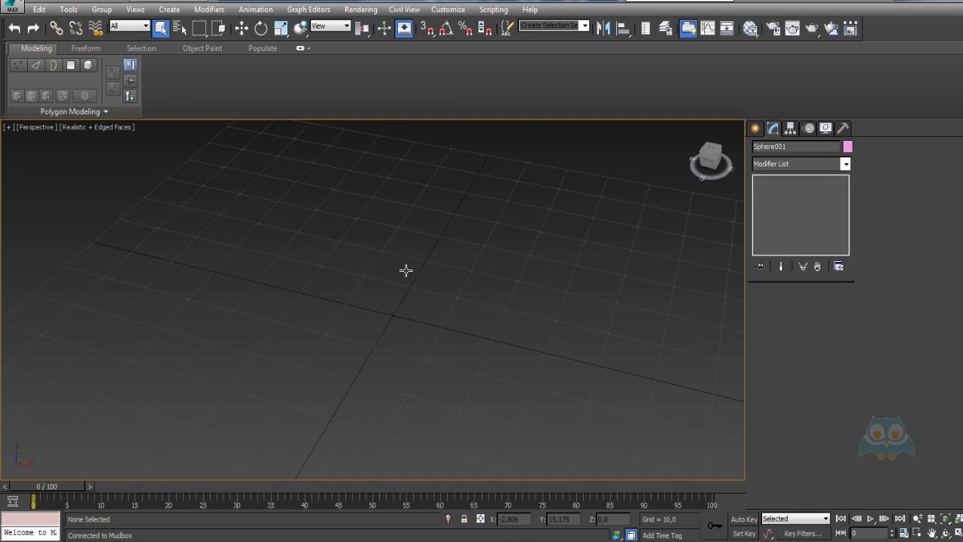
Import the Incomplete UV OBJ file from the ERROR folder, keeping the offered OBJ import options
click(23, 8)
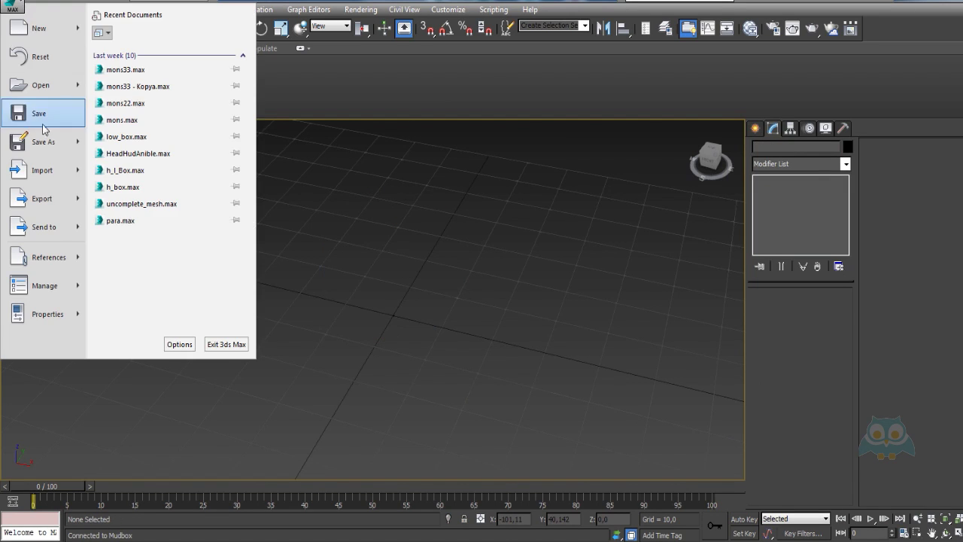
click(56, 169)
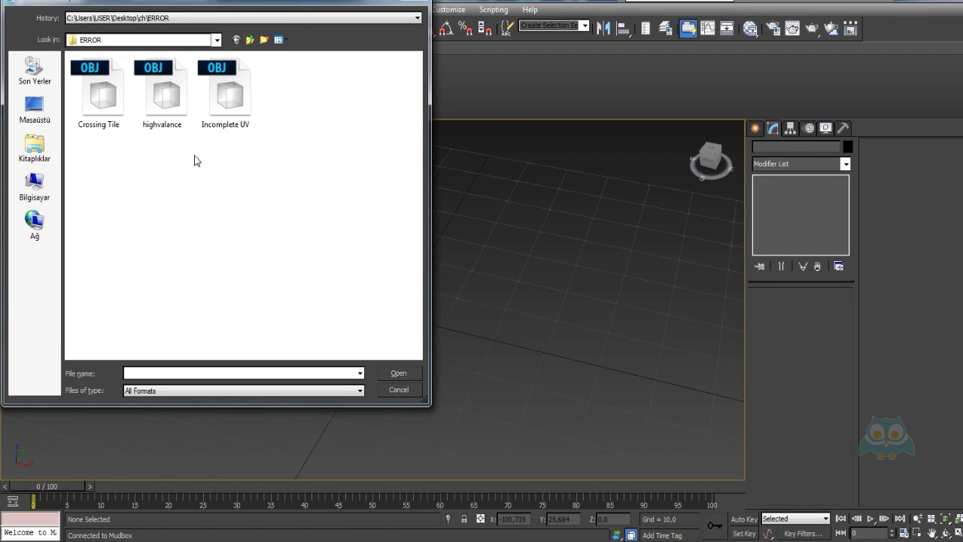
click(218, 96)
click(399, 373)
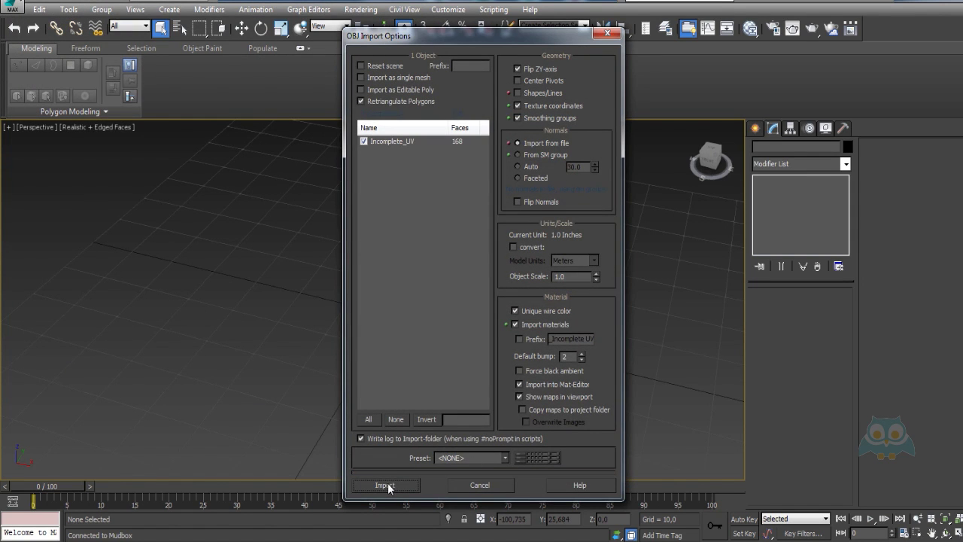
click(386, 485)
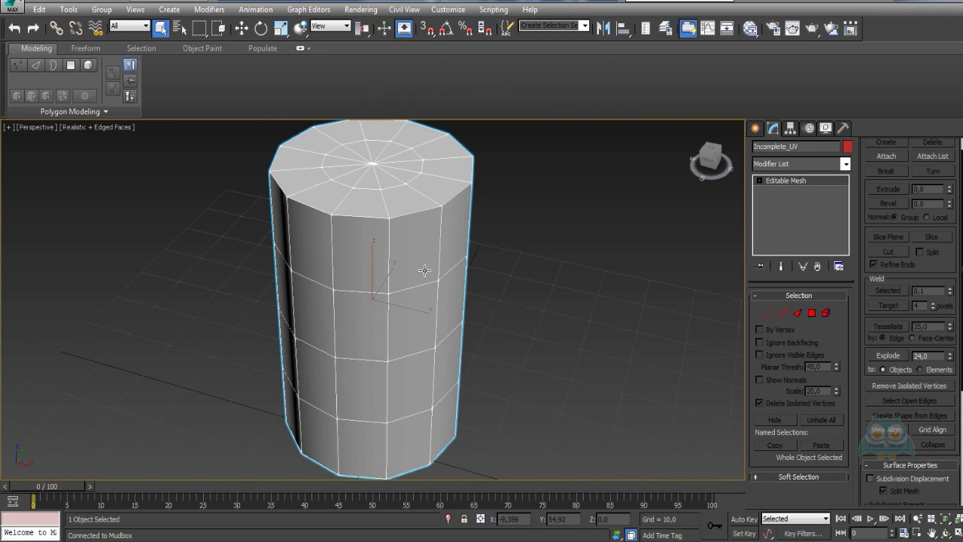
Apply an Unwrap UVW modifier to the imported cylinder and select all of its faces at polygon level
scroll(482, 290, down, 5)
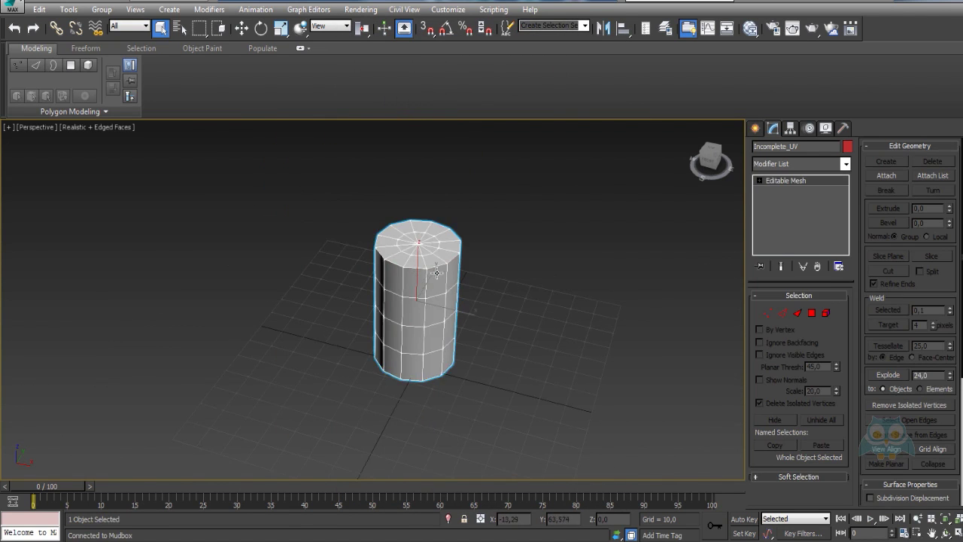
scroll(436, 272, up, 3)
click(800, 163)
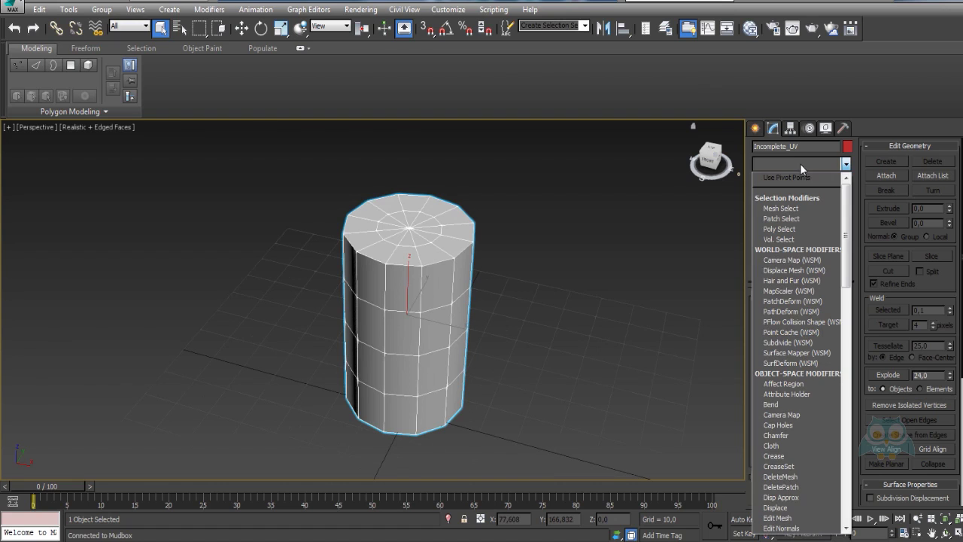
key(u)
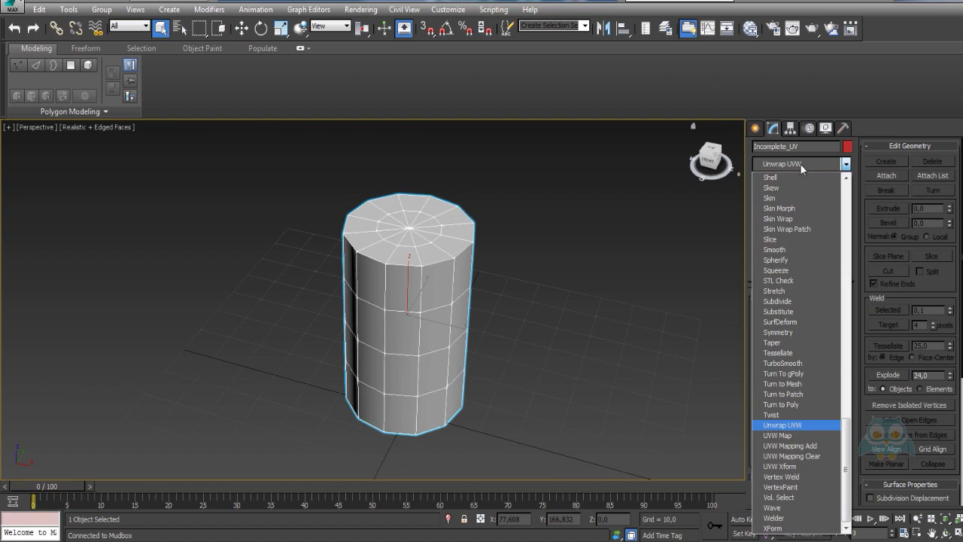
click(790, 426)
click(800, 315)
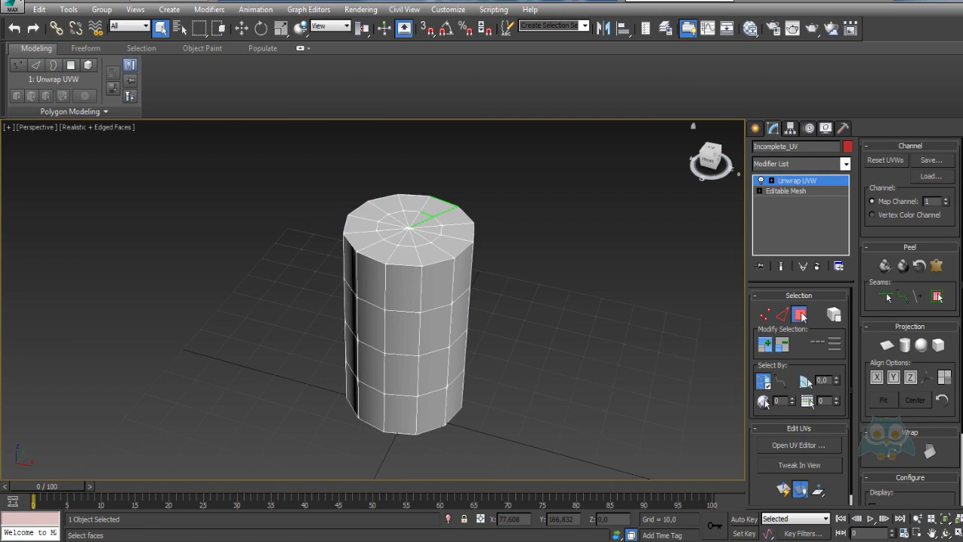
click(444, 288)
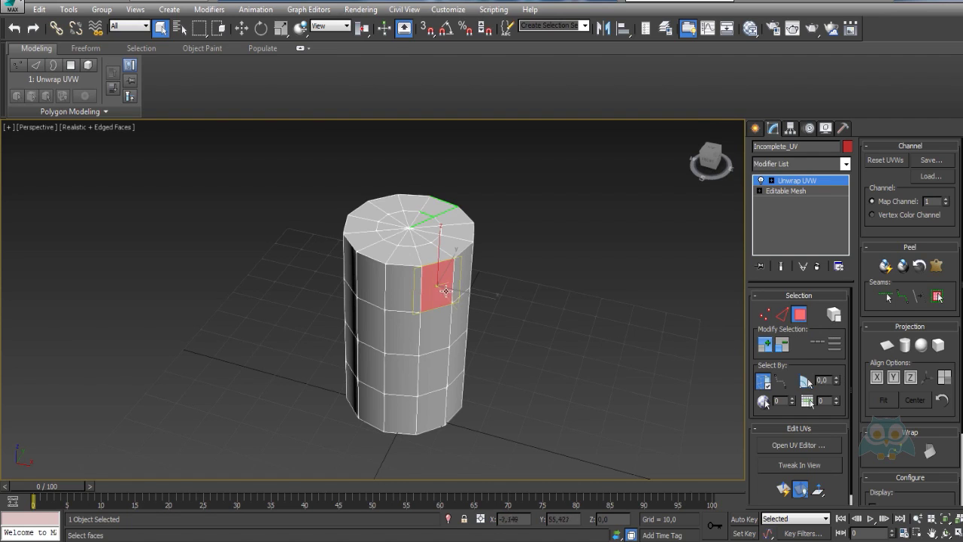
key(ctrl+a)
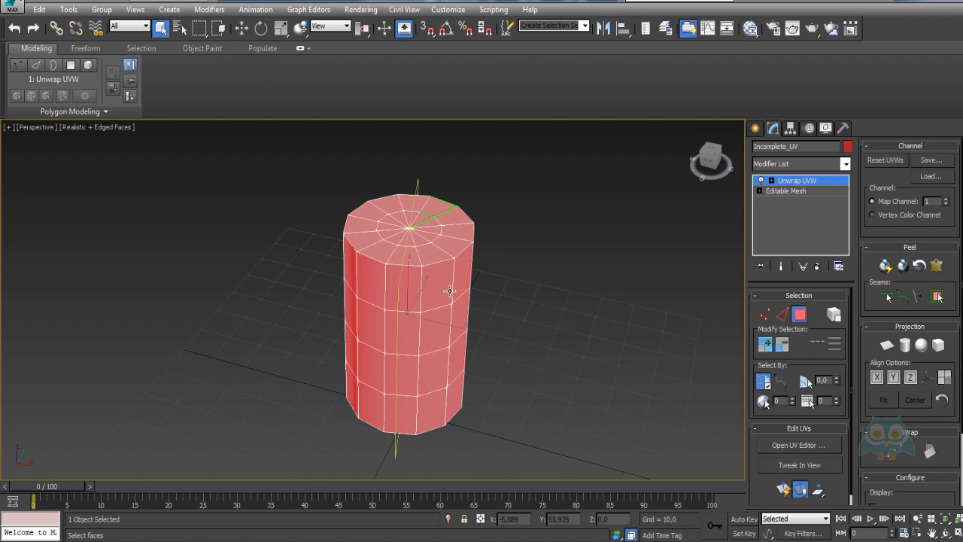
Flatten-map the selected faces in the UV editor with polygon angle 45 and spacing 0.02, and close the editor
click(799, 445)
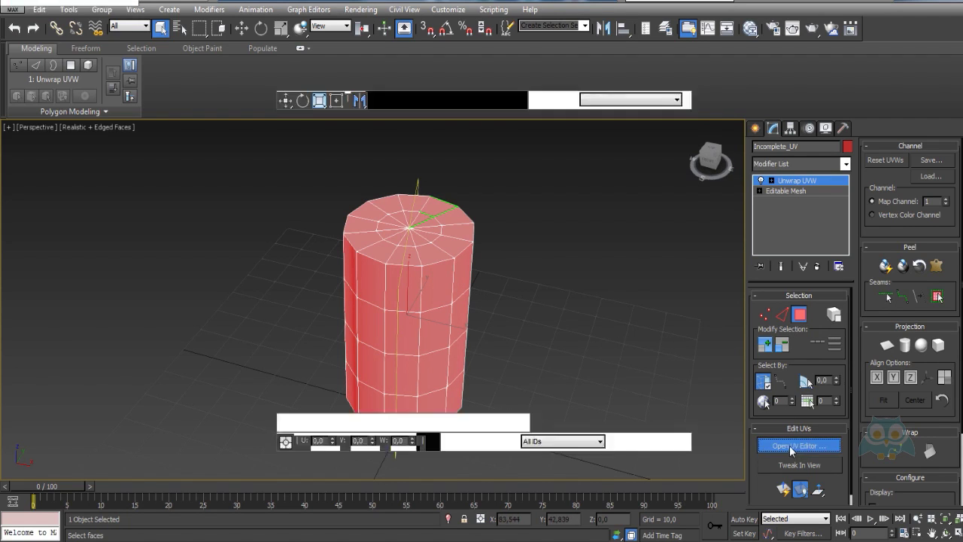
click(117, 65)
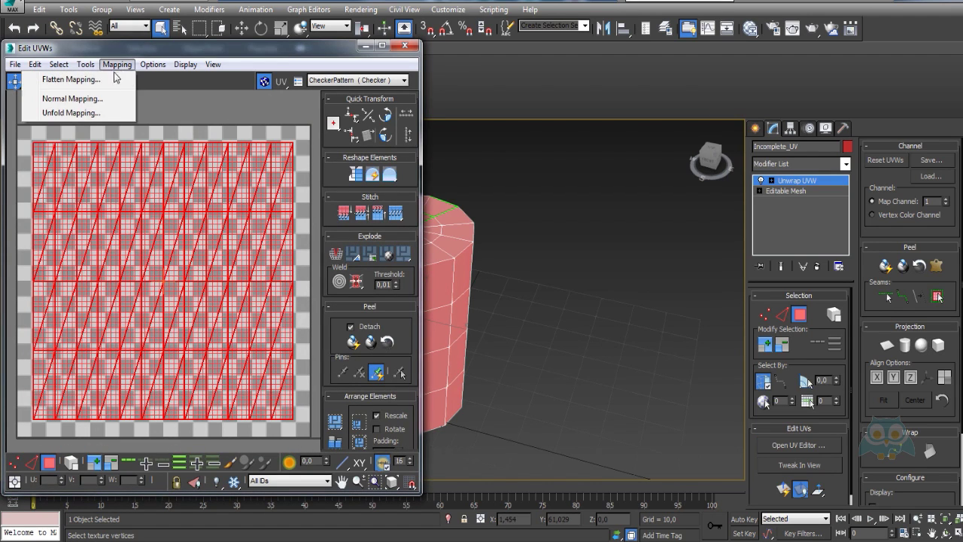
click(68, 79)
click(167, 78)
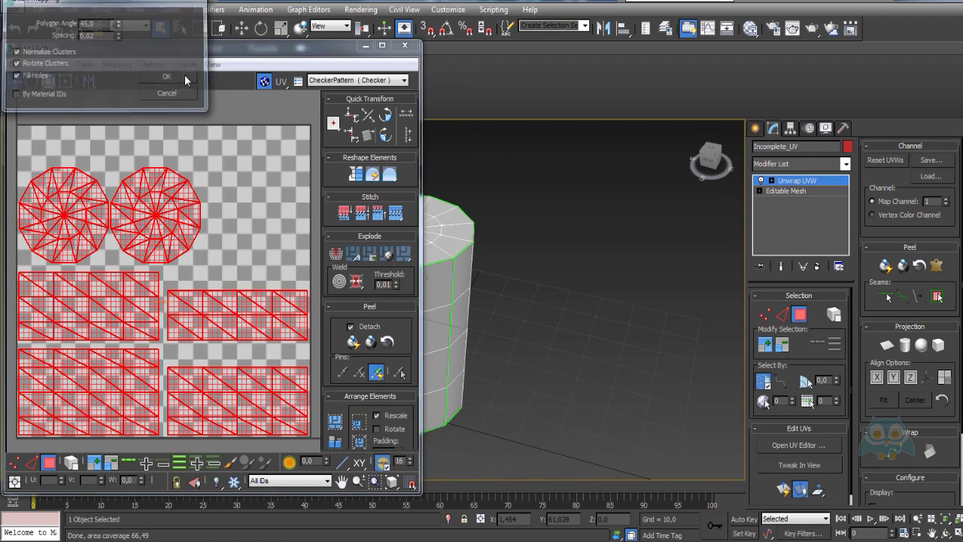
drag(213, 48, 296, 25)
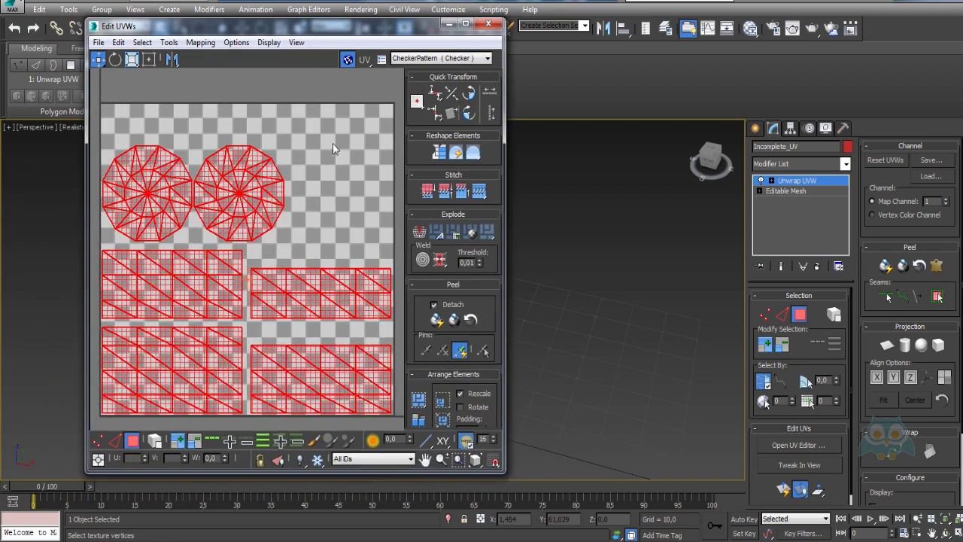
click(304, 233)
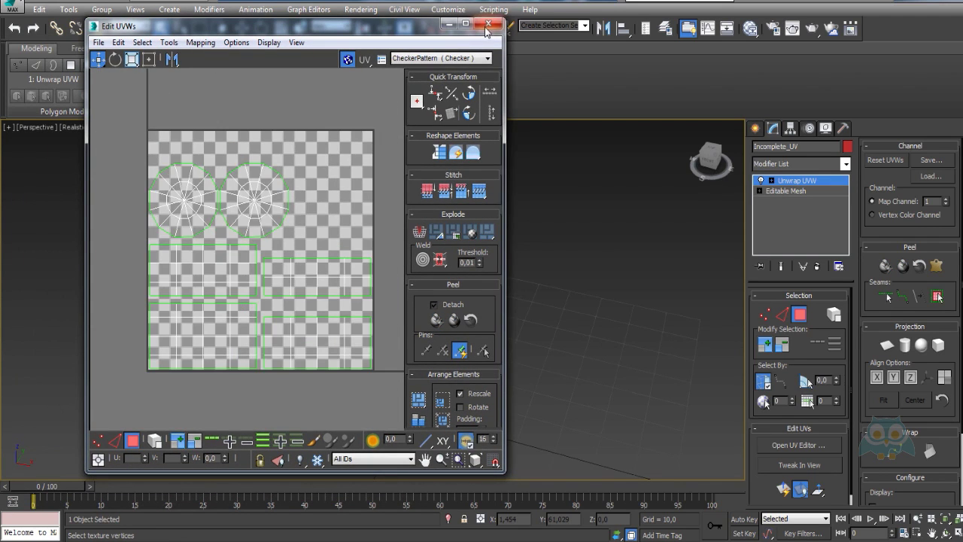
click(489, 23)
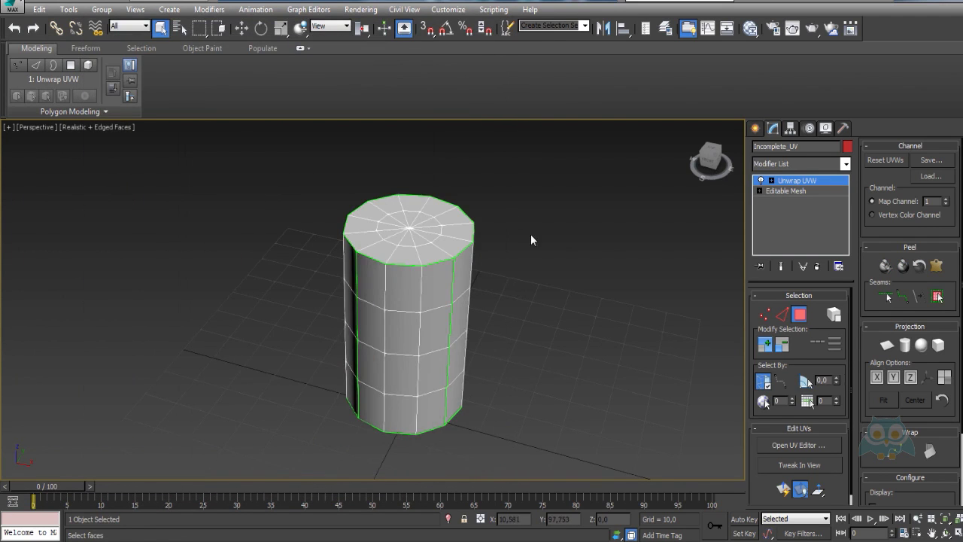
Leave face selection, select the whole cylinder and send it to Mudbox as a new scene without saving the existing scene
click(755, 127)
click(572, 264)
click(416, 301)
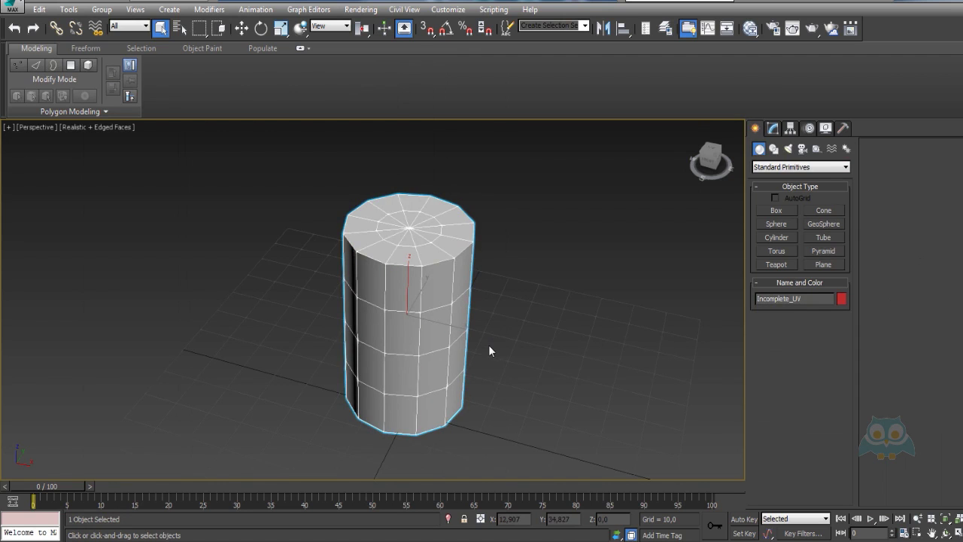
mouse_move(489, 351)
alt+middle_down()
mouse_move(503, 360)
mouse_move(494, 336)
alt+middle_up()
click(12, 8)
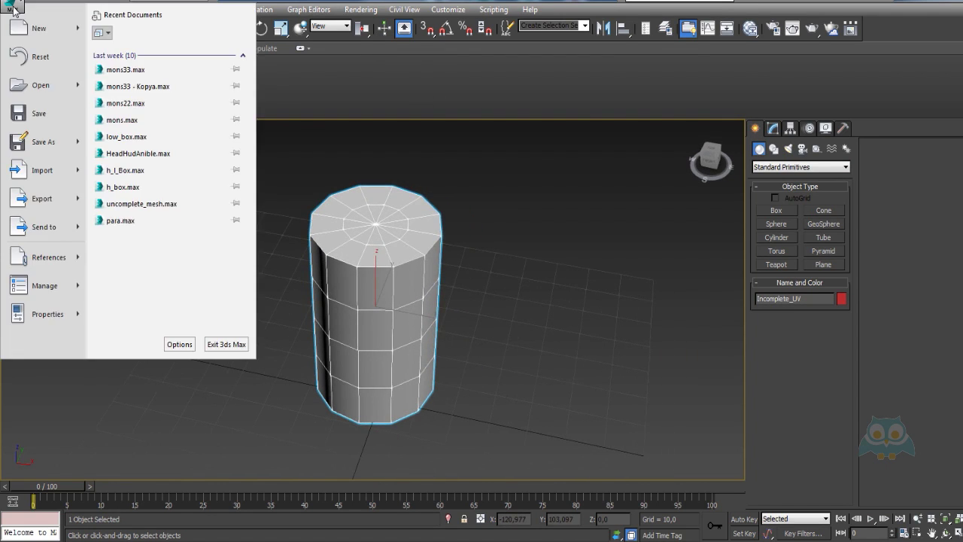
mouse_move(51, 228)
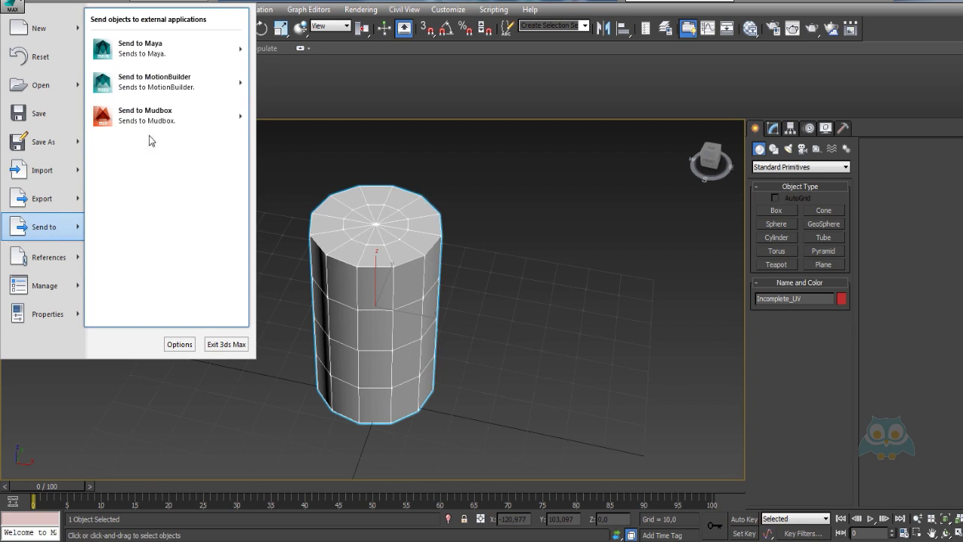
mouse_move(173, 120)
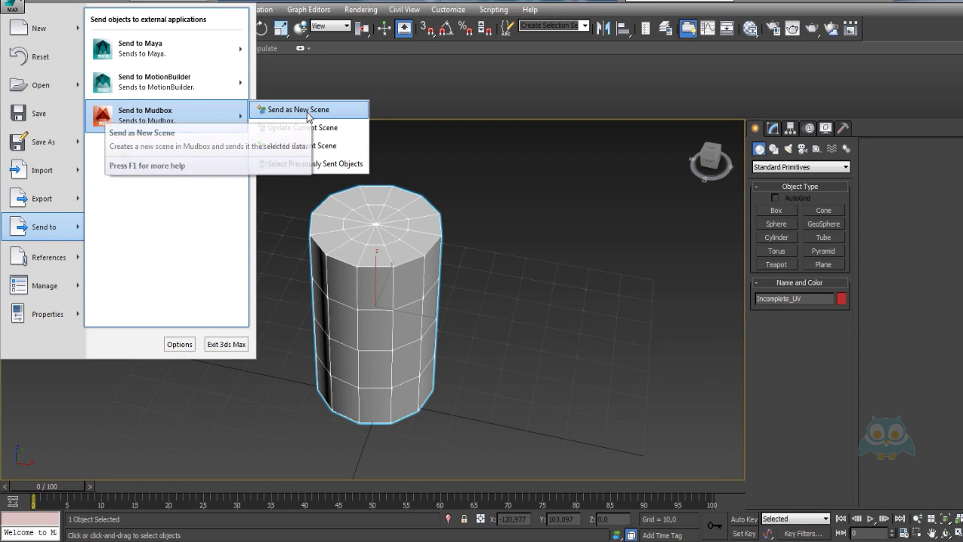
click(301, 110)
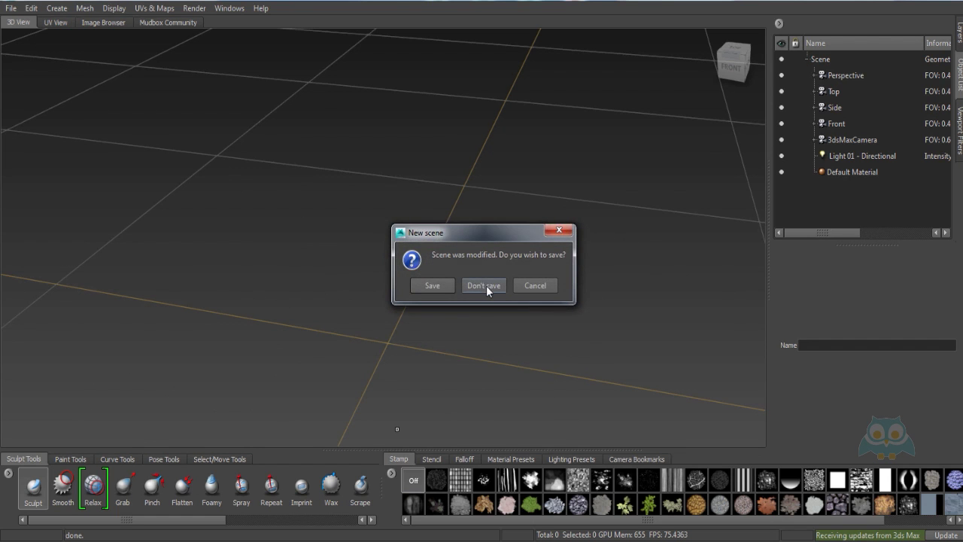
click(484, 286)
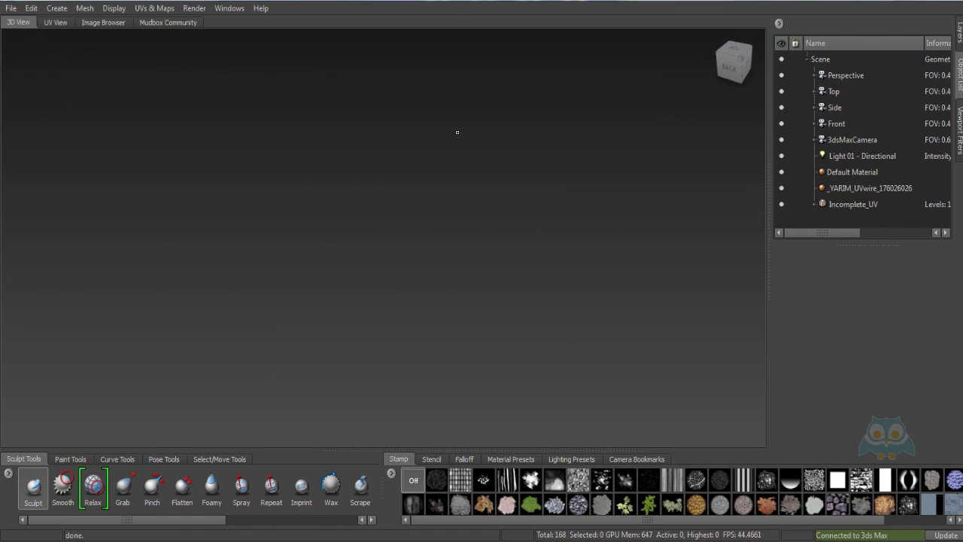
Inspect the received cylinder in 3D and its flattened UV layout, and return to the 3D view
mouse_move(457, 132)
ctrl+shift+right_down()
mouse_move(497, 134)
mouse_move(454, 136)
ctrl+shift+right_up()
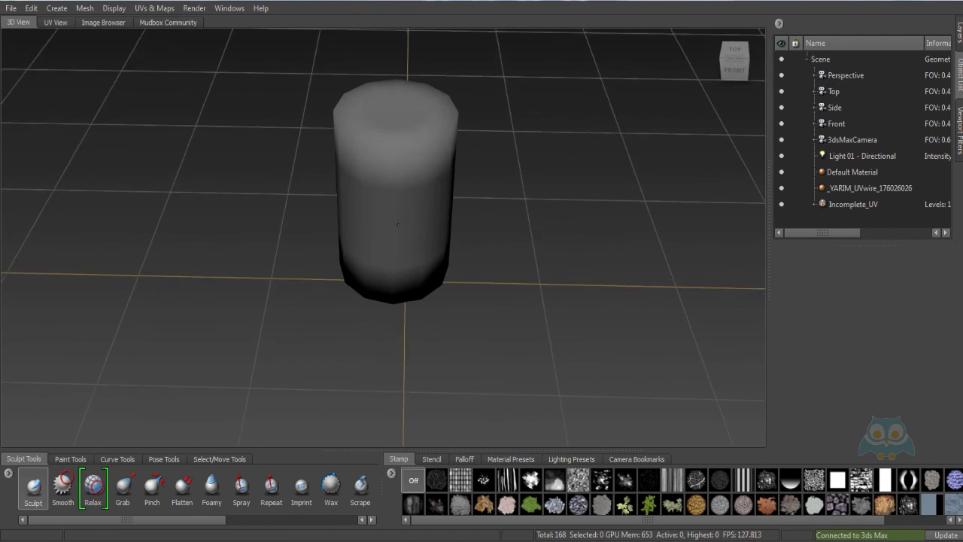
click(55, 22)
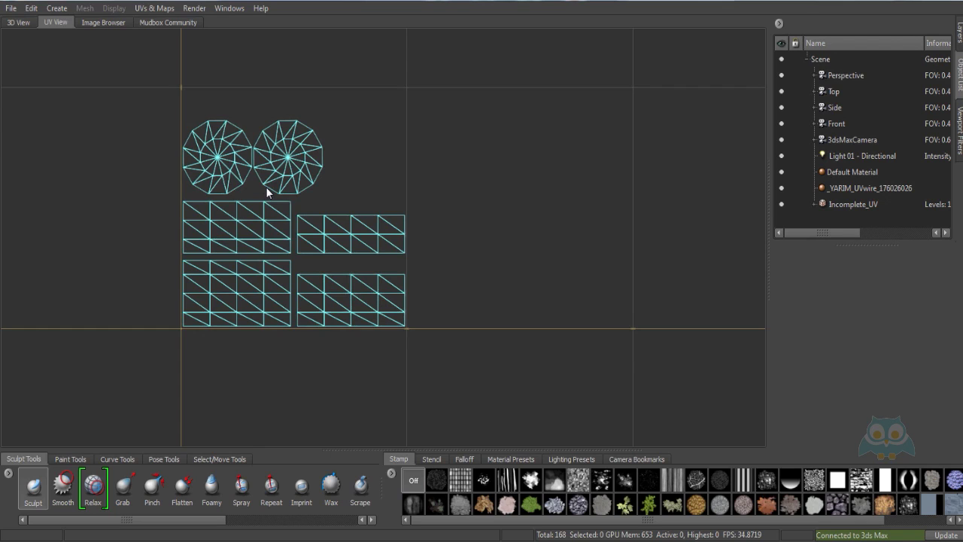
click(18, 22)
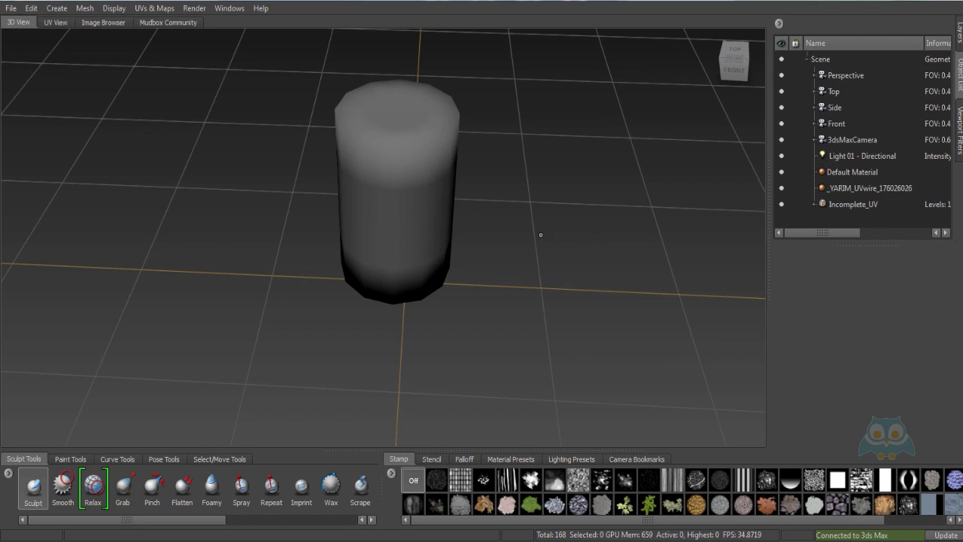
Delete the Incomplete_UV cylinder from the scene and choose the Incomplete UV OBJ file in the desktop's ch\ERROR folder for import
click(854, 204)
key(Delete)
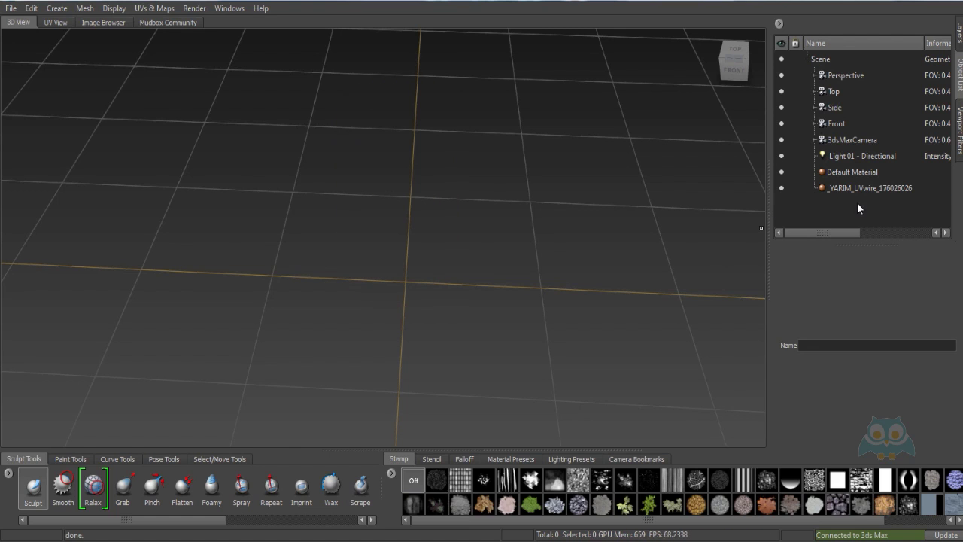
click(11, 9)
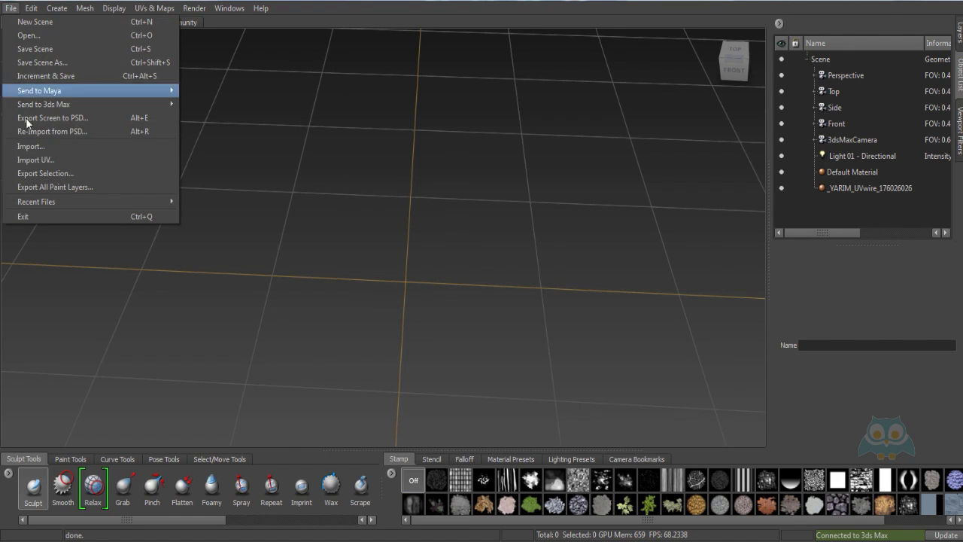
click(31, 146)
click(165, 140)
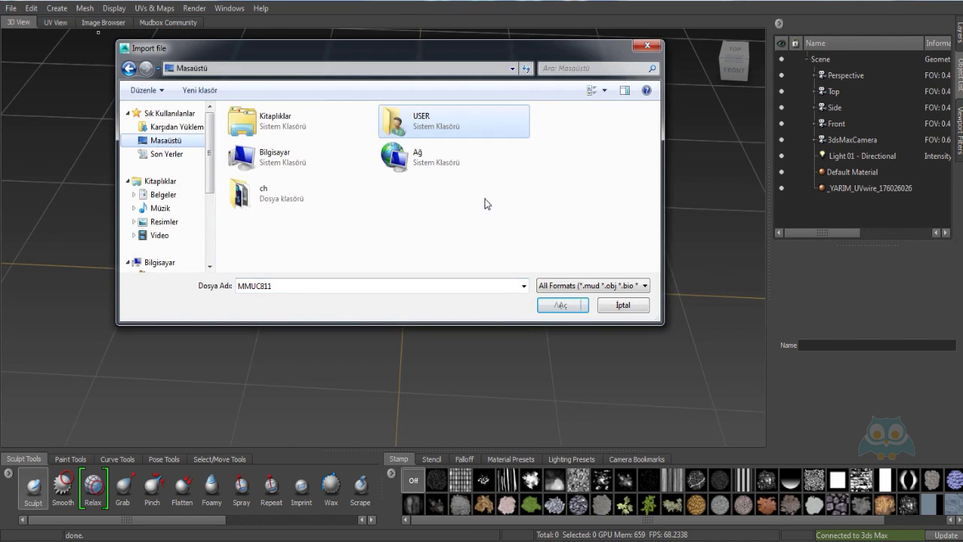
double_click(296, 201)
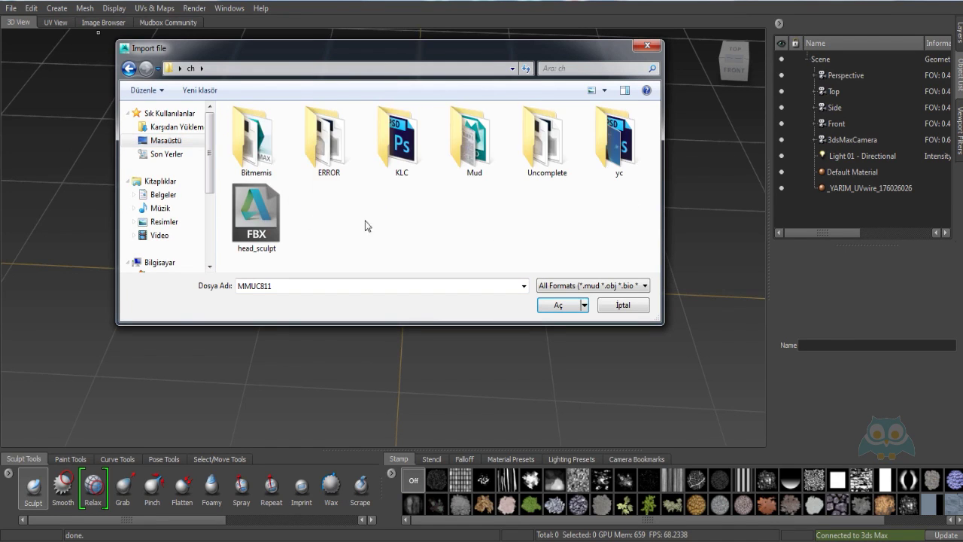
double_click(329, 141)
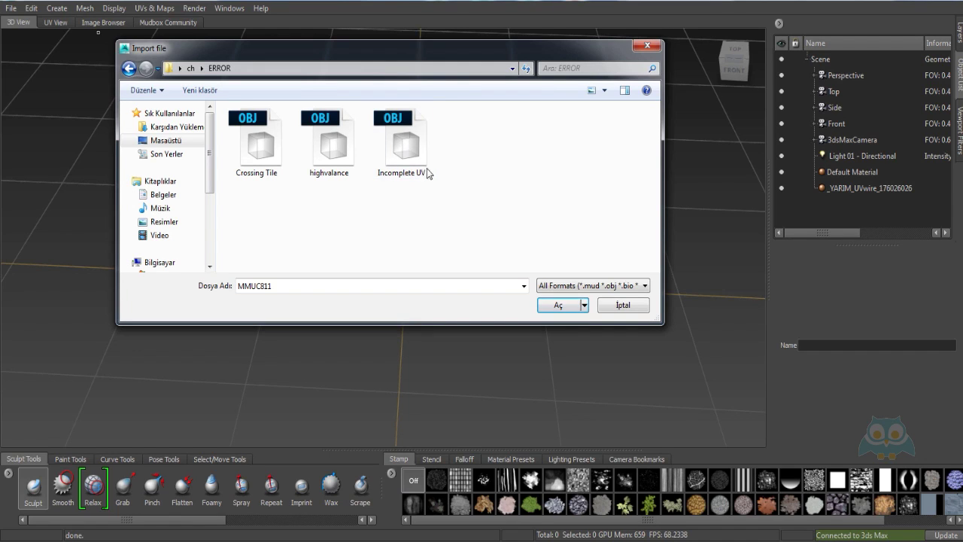
click(396, 137)
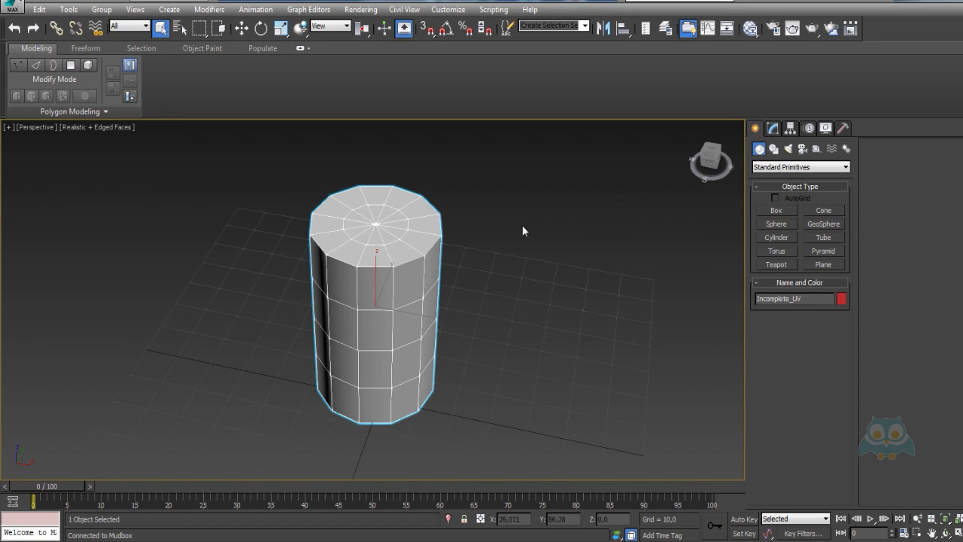
Switch to 3ds Max, reset the scene with the cylinder and toggle the viewport's maximized display
click(17, 9)
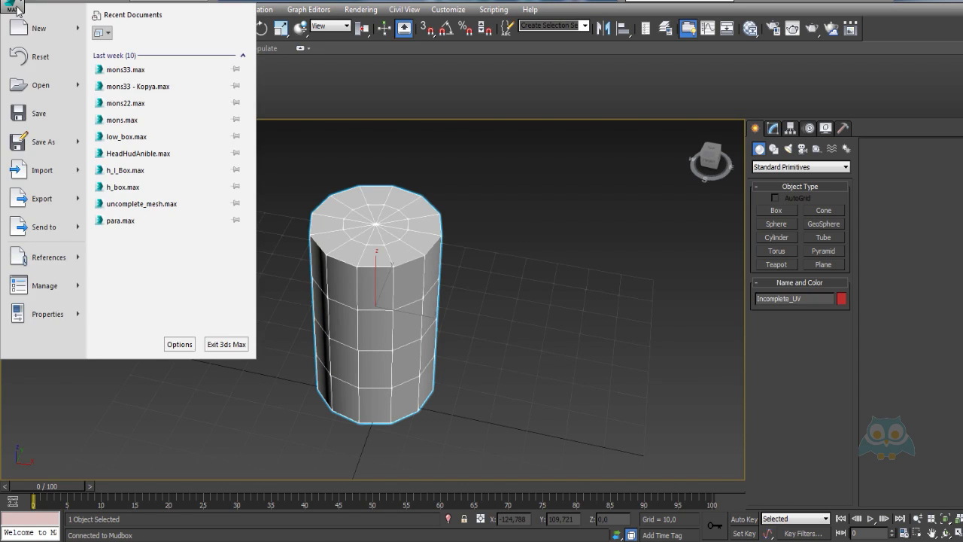
click(34, 66)
click(489, 292)
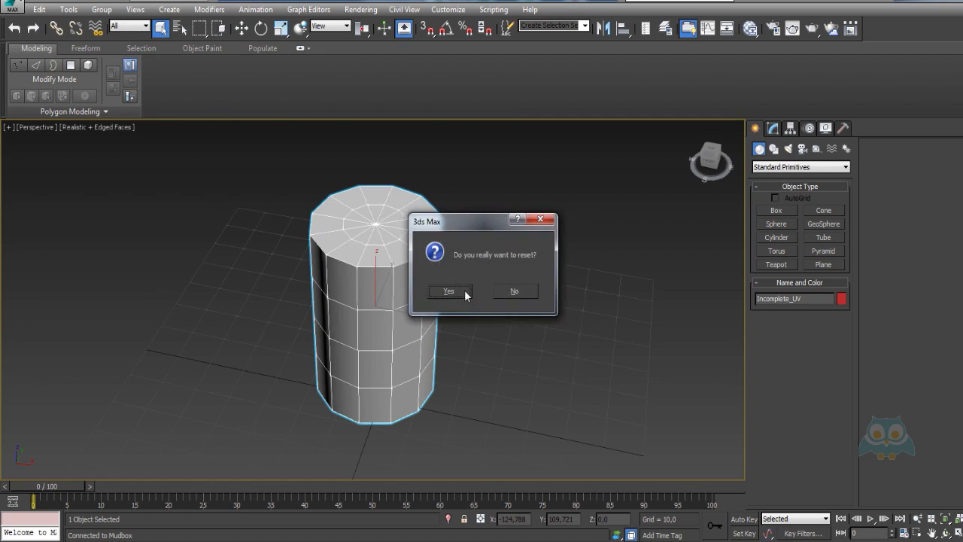
click(448, 292)
key(alt+w)
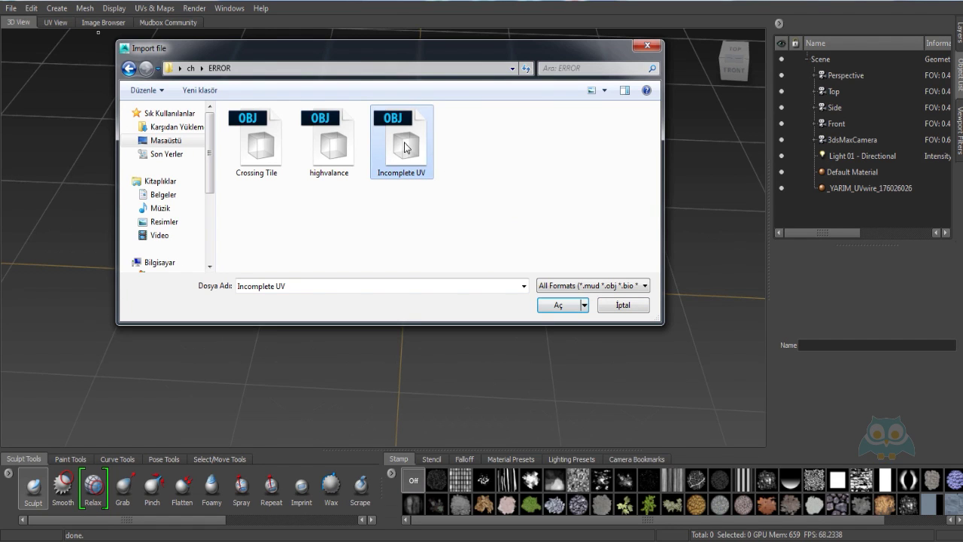
Switch back to Mudbox, import the chosen Incomplete UV file and keep the mesh despite its incomplete UV set
click(571, 305)
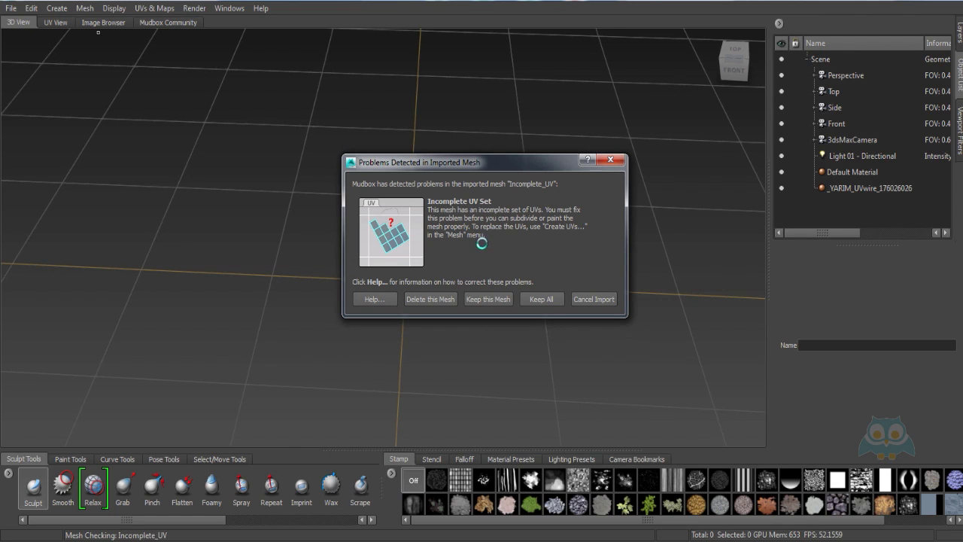
click(481, 299)
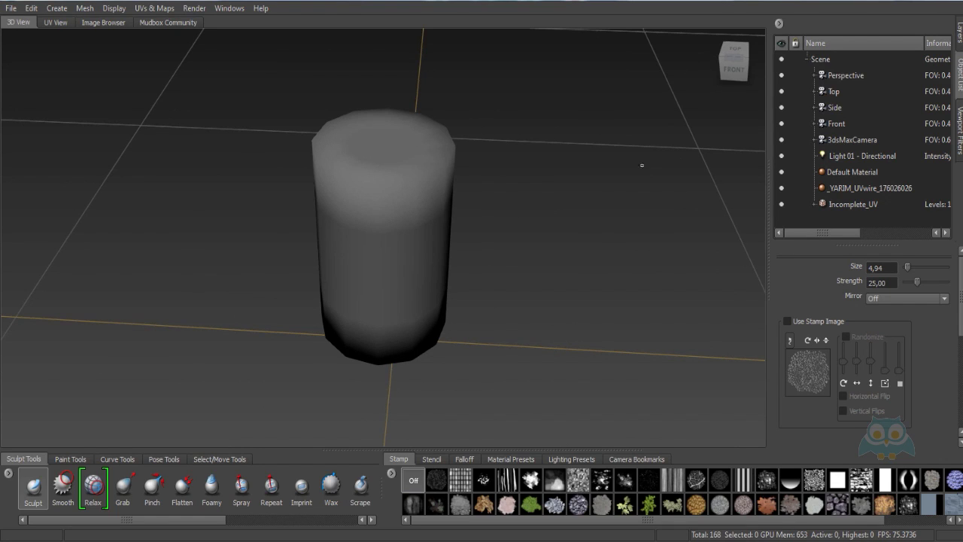
Create new UVs for the Incomplete_UV mesh, replacing the existing ones with 1 UV tile, and deselect the mesh
click(860, 204)
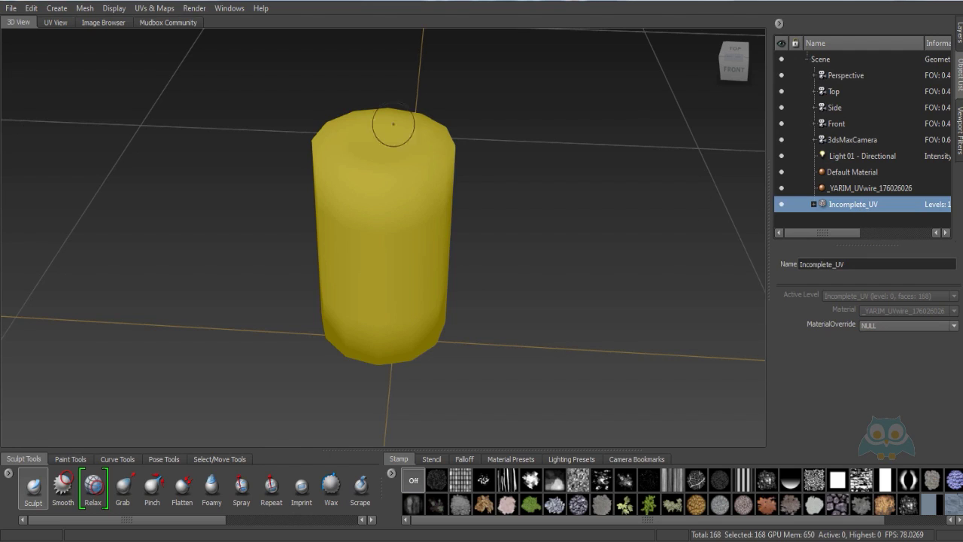
click(155, 9)
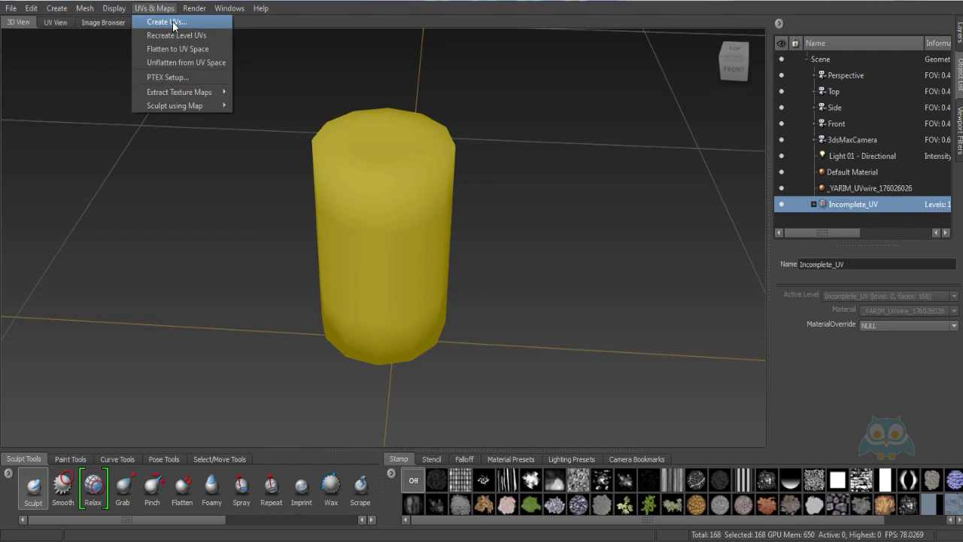
click(171, 21)
drag(453, 234, 510, 193)
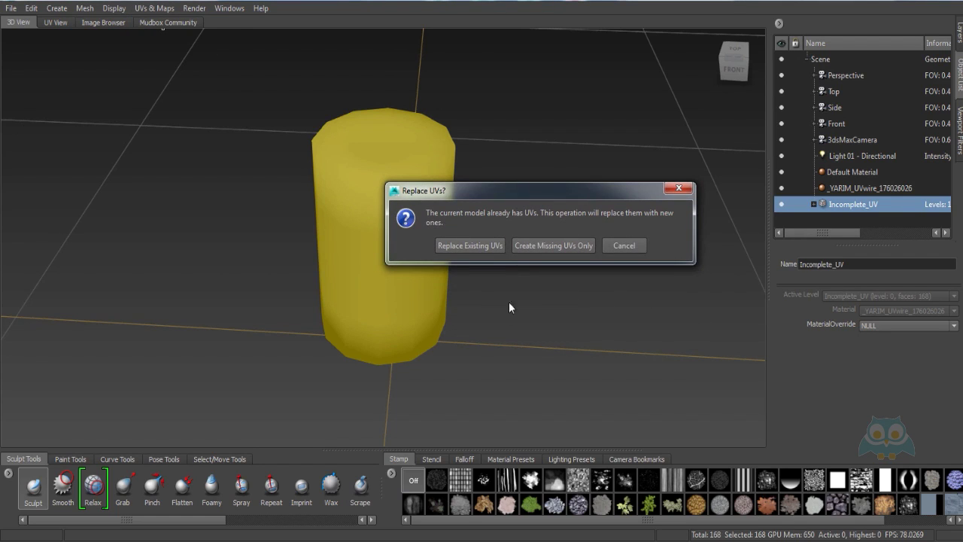
click(479, 247)
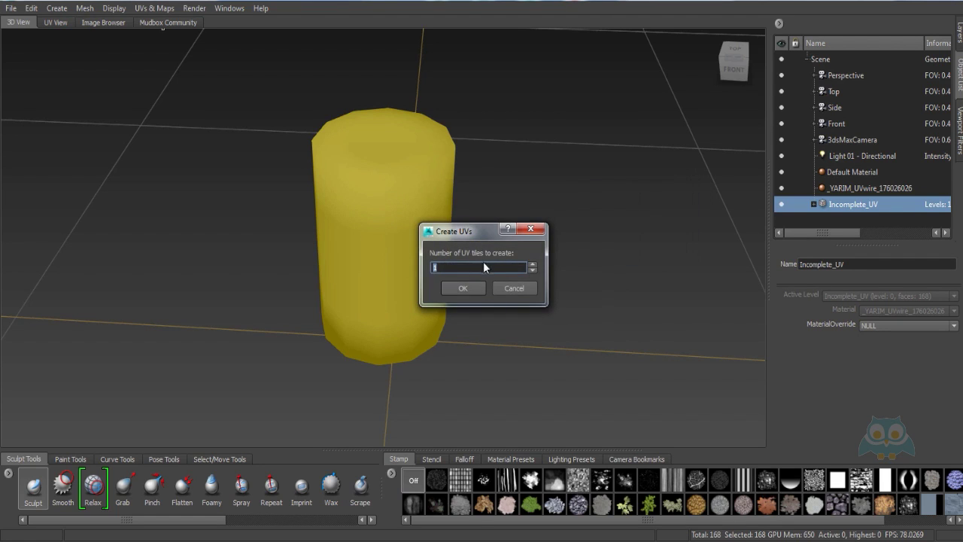
drag(471, 228, 545, 205)
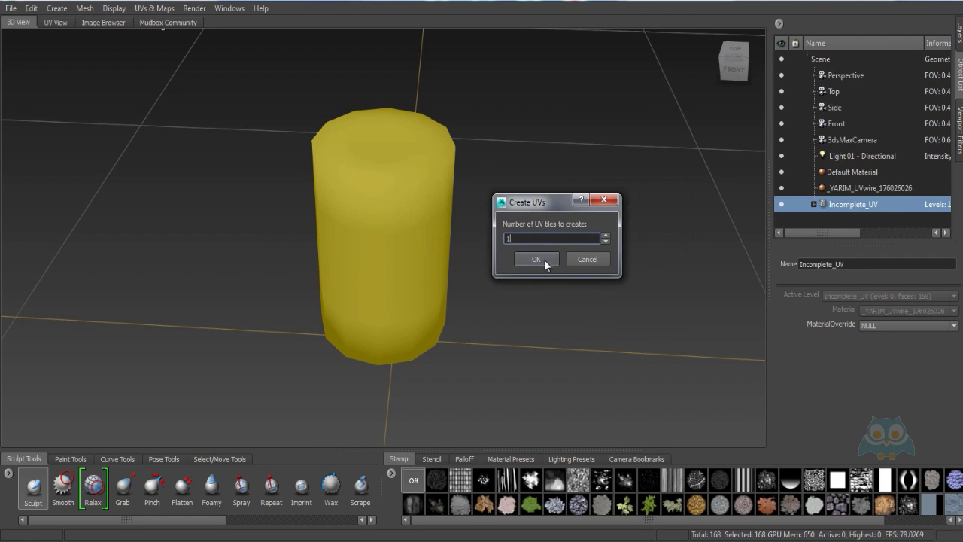
click(541, 260)
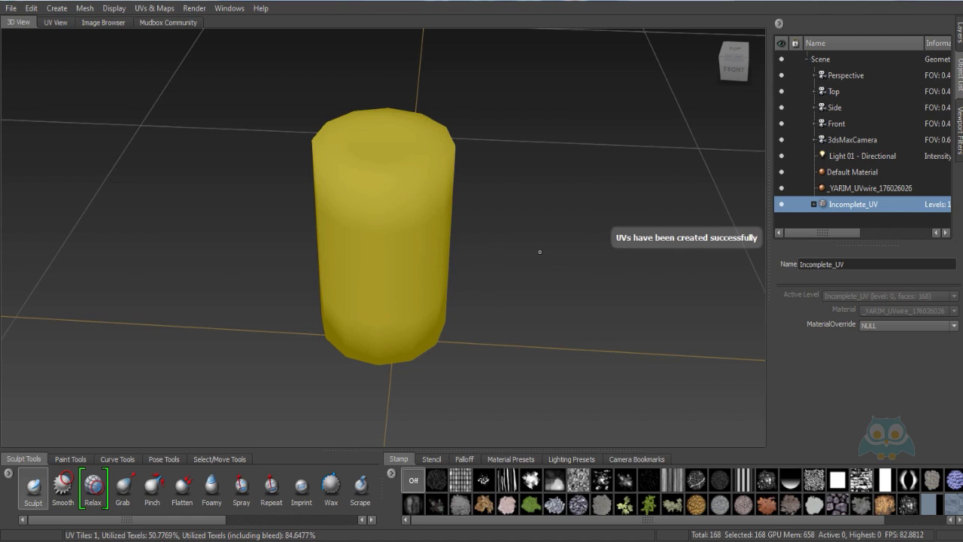
click(540, 252)
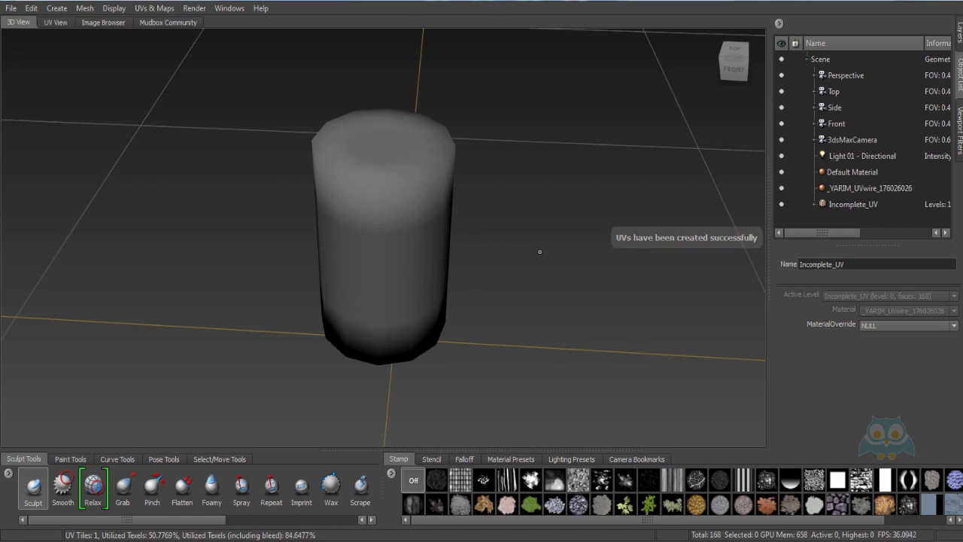
View the cylinder's new UV layout, return to the 3D view and validate the scene's meshes
click(55, 22)
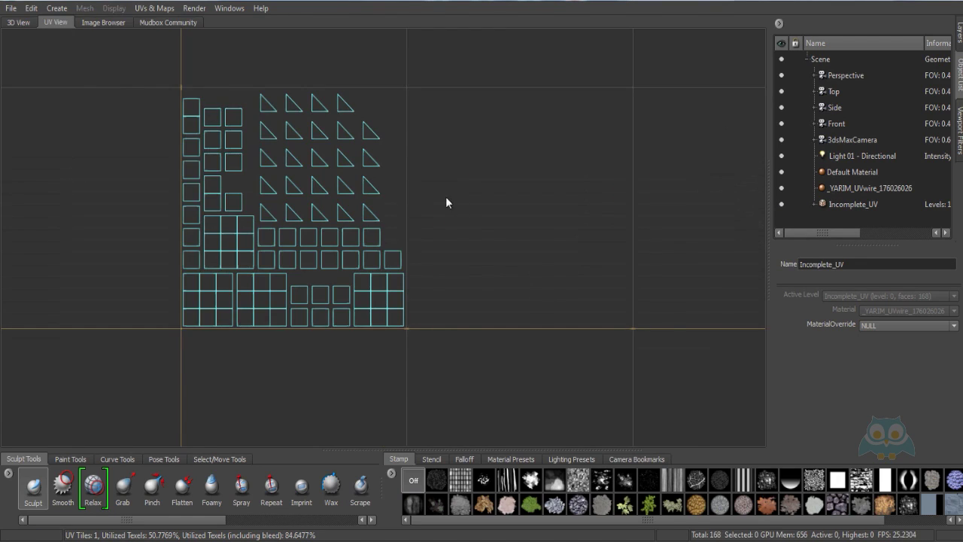
click(17, 23)
alt+drag(470, 117, 355, 151)
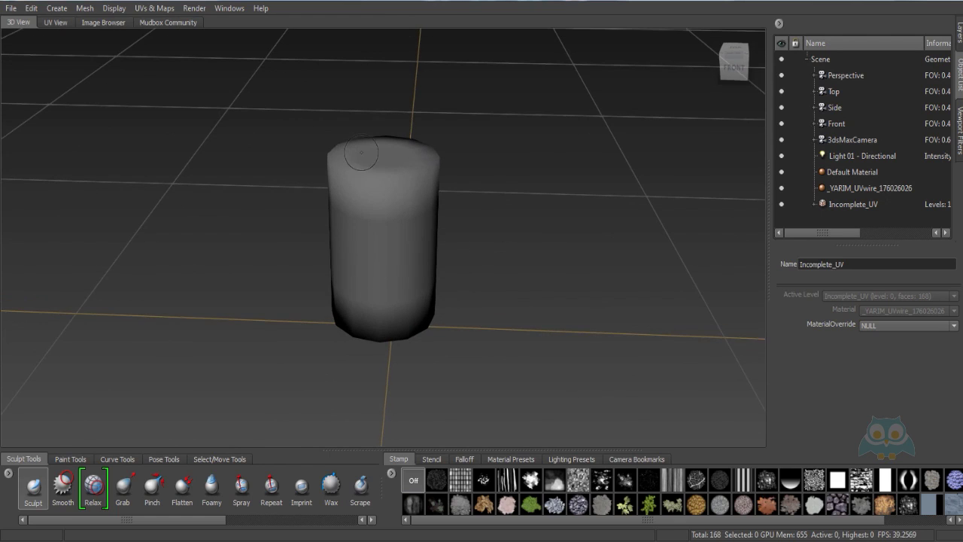
click(31, 8)
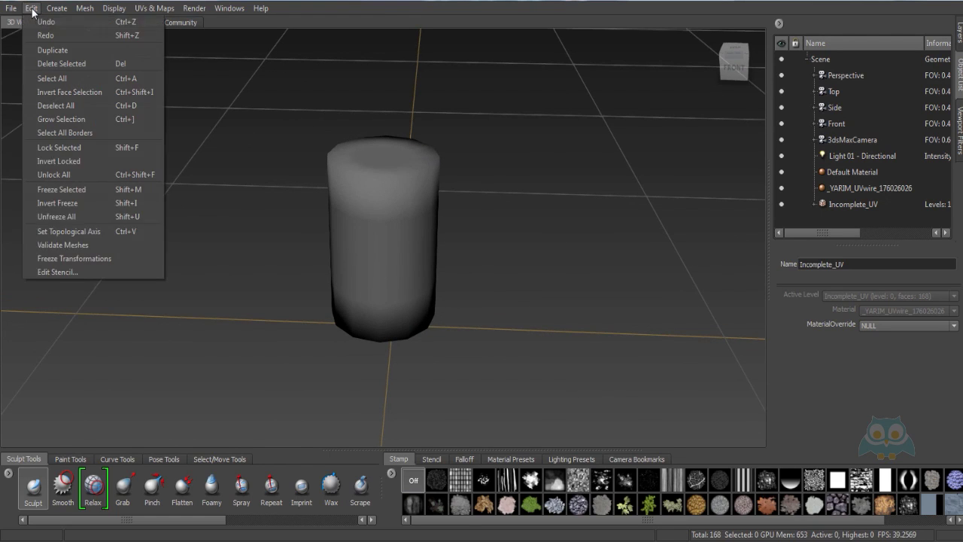
click(77, 246)
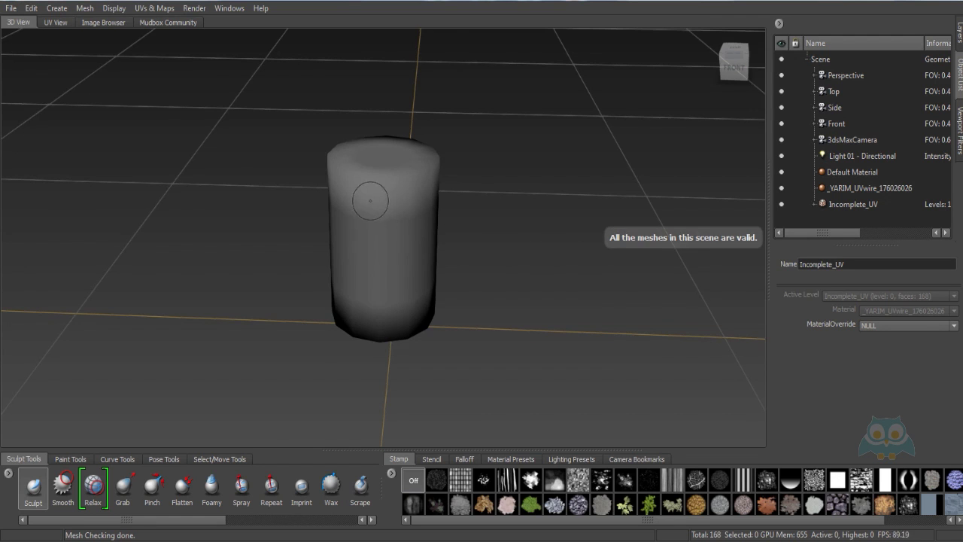
Examine the cylinder in 3D and its generated UV layout up close, and return to the 3D view
alt+drag(376, 194, 480, 254)
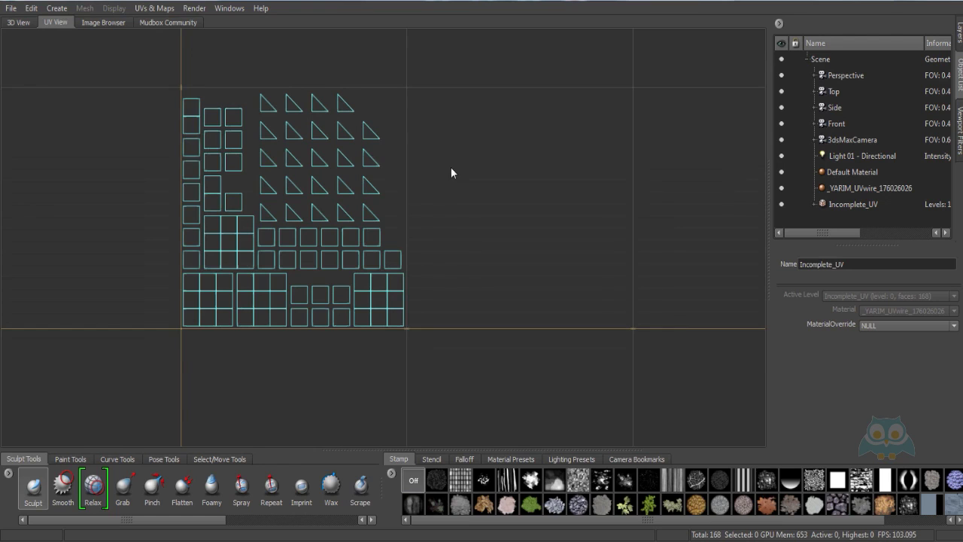
scroll(277, 149, up, 2)
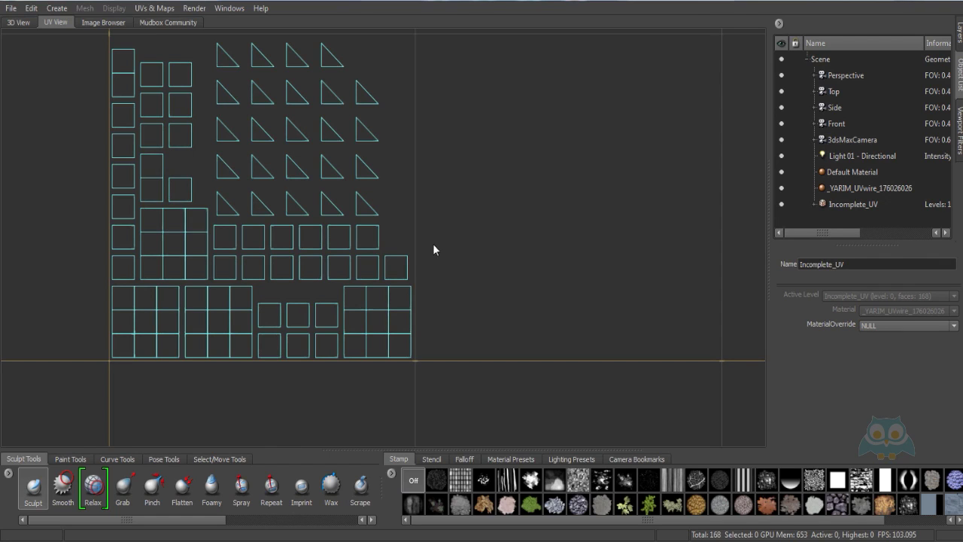
click(18, 22)
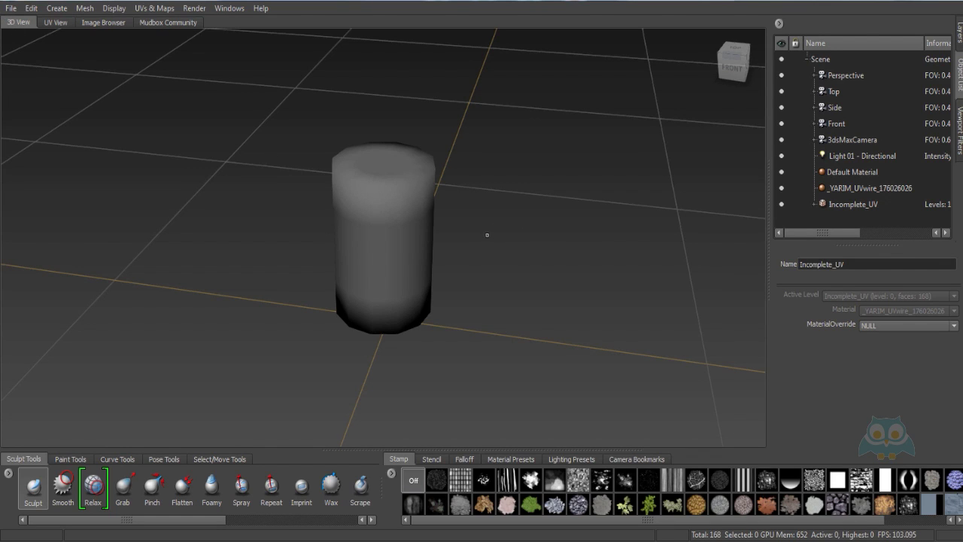